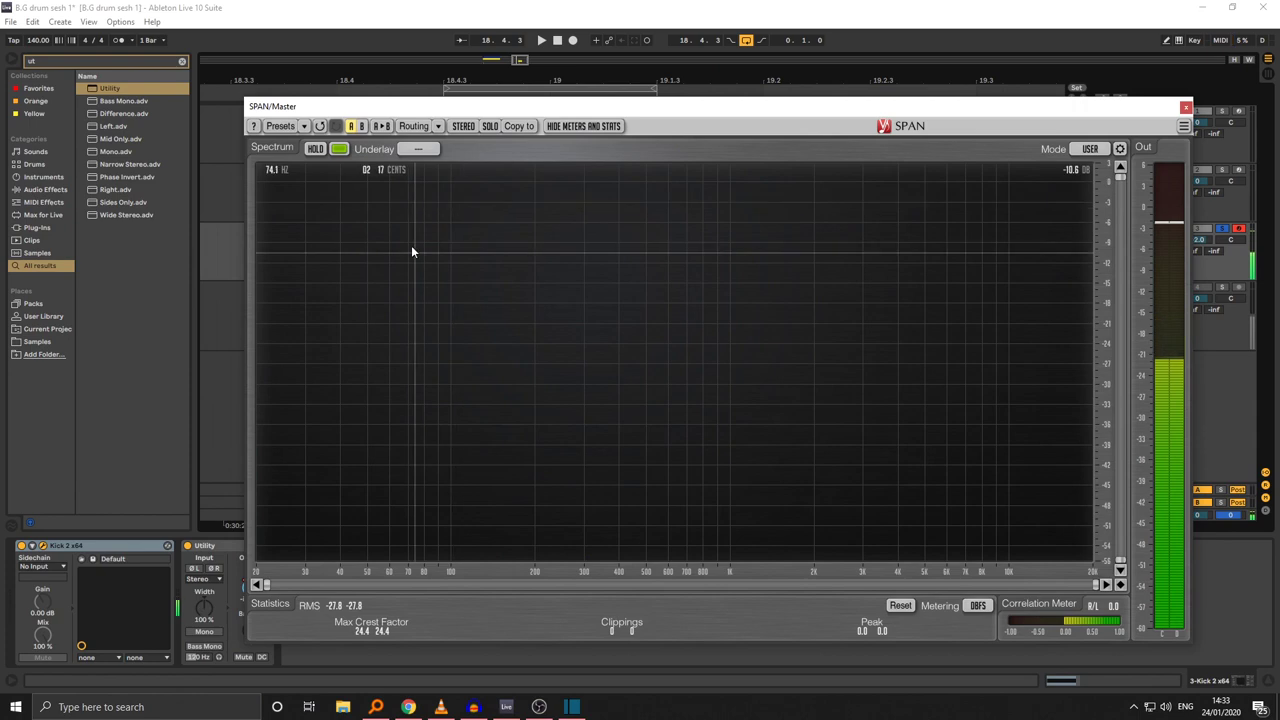
Close the Kick 2 window, search the browser for "pro q 2" and add FabFilter Pro-Q 2 after Utility on the third Kick 2 track
drag(406, 108, 567, 480)
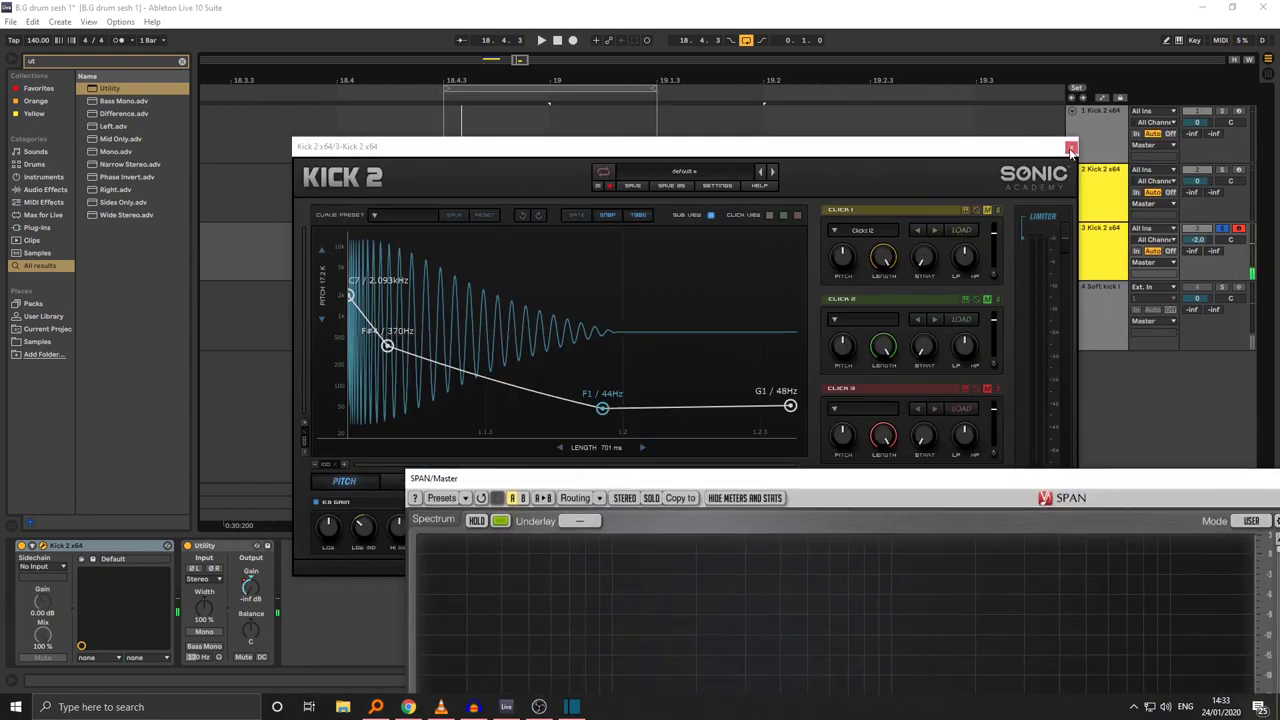
click(1071, 147)
key(ctrl+f)
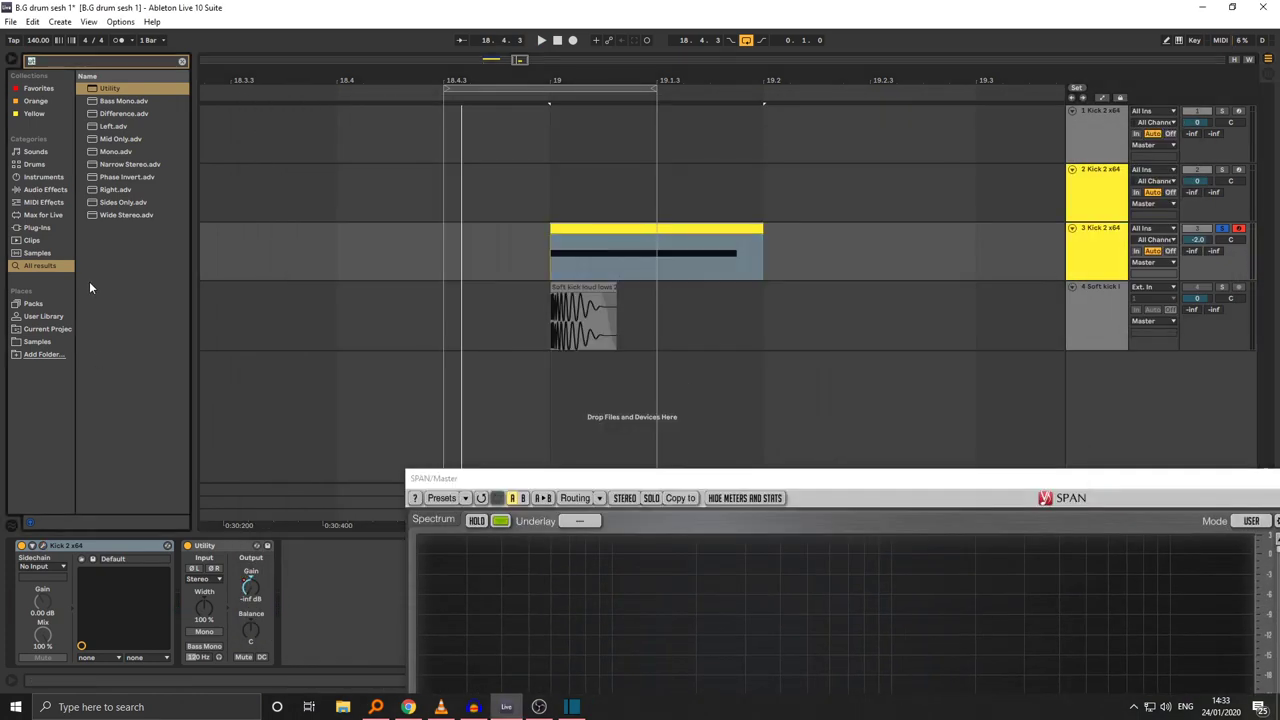
text(pro q 2)
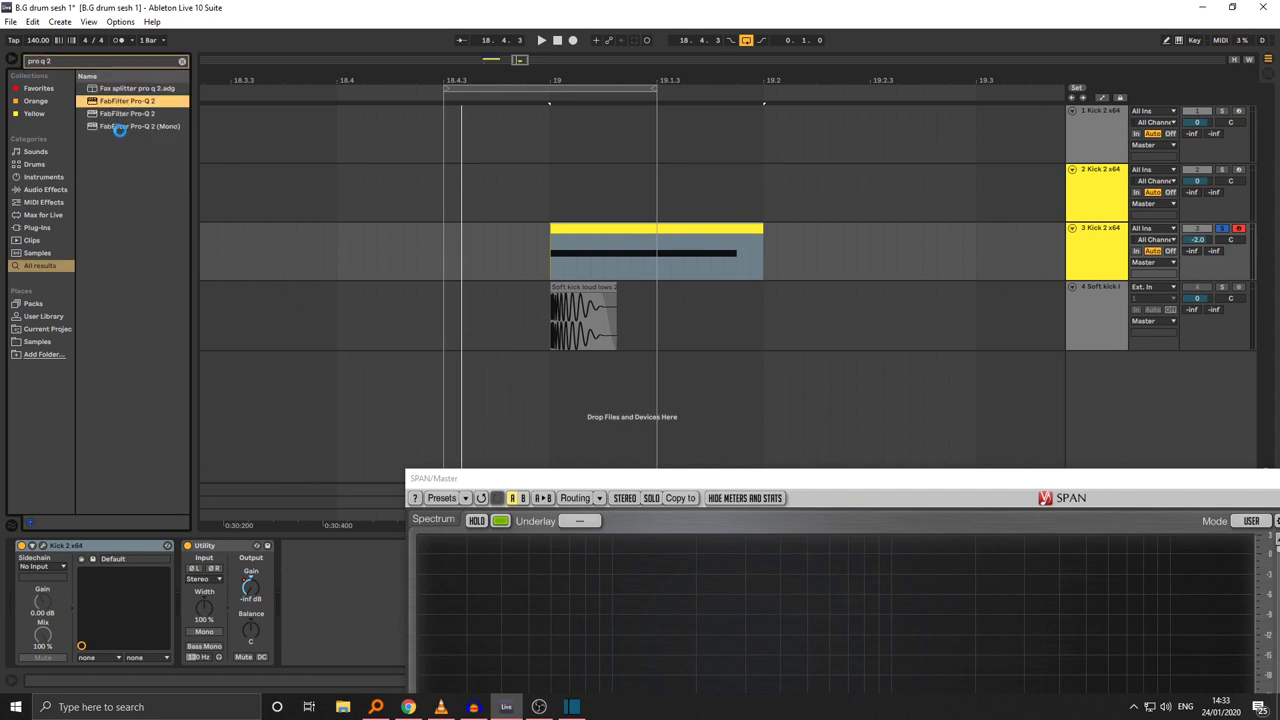
drag(118, 130, 315, 548)
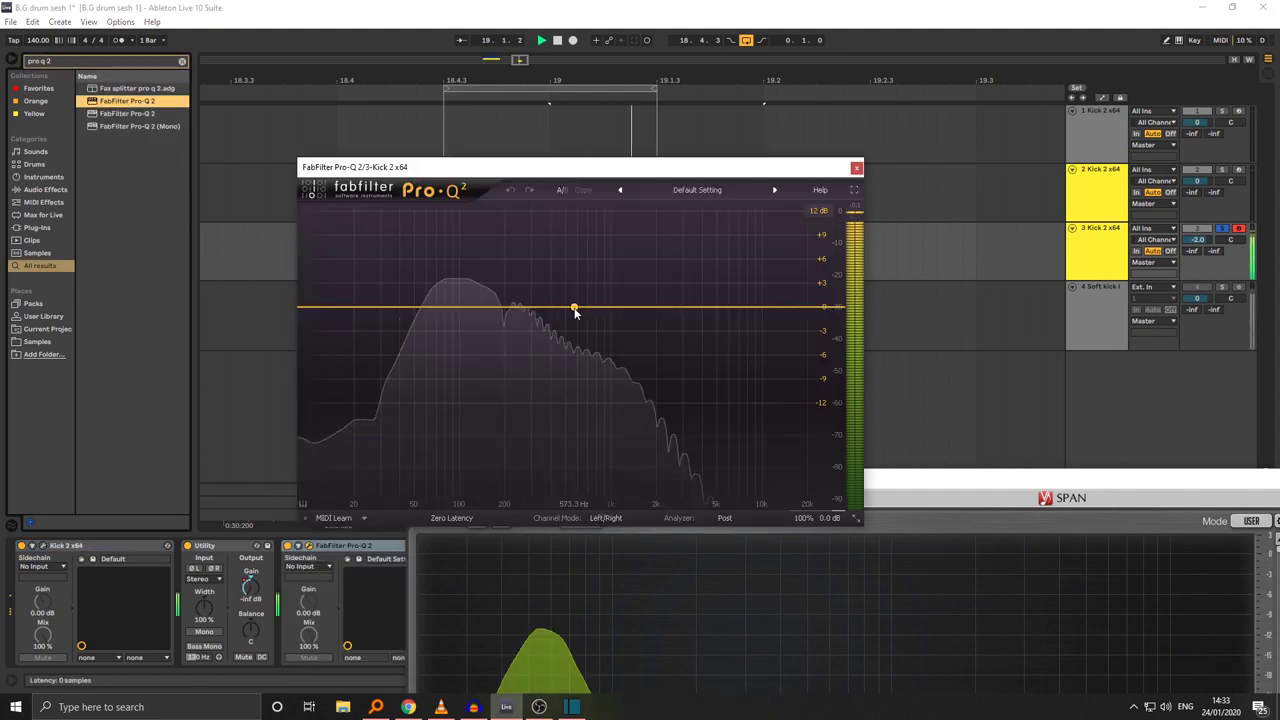
Play the kick against SPAN and add a Pro-Q 2 bell boost of about 4 dB near 57 Hz
key(space)
drag(875, 479, 646, 222)
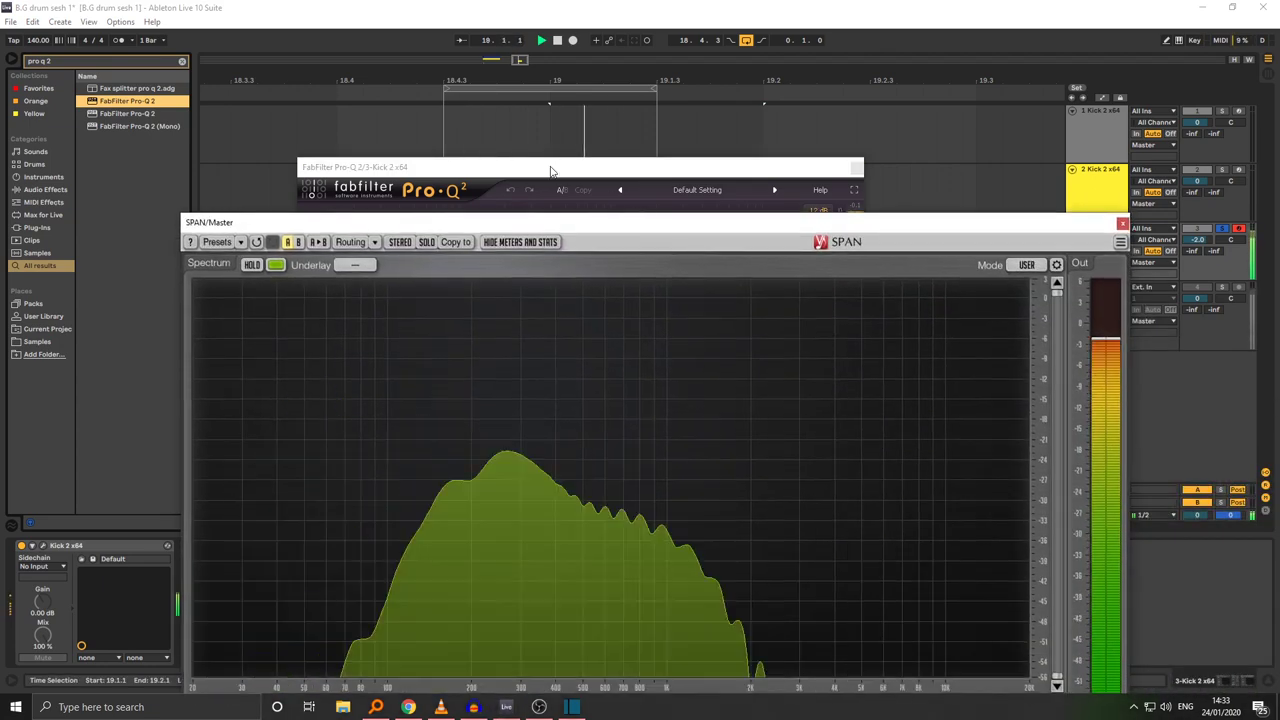
click(488, 184)
drag(437, 306, 422, 274)
double_click(395, 450)
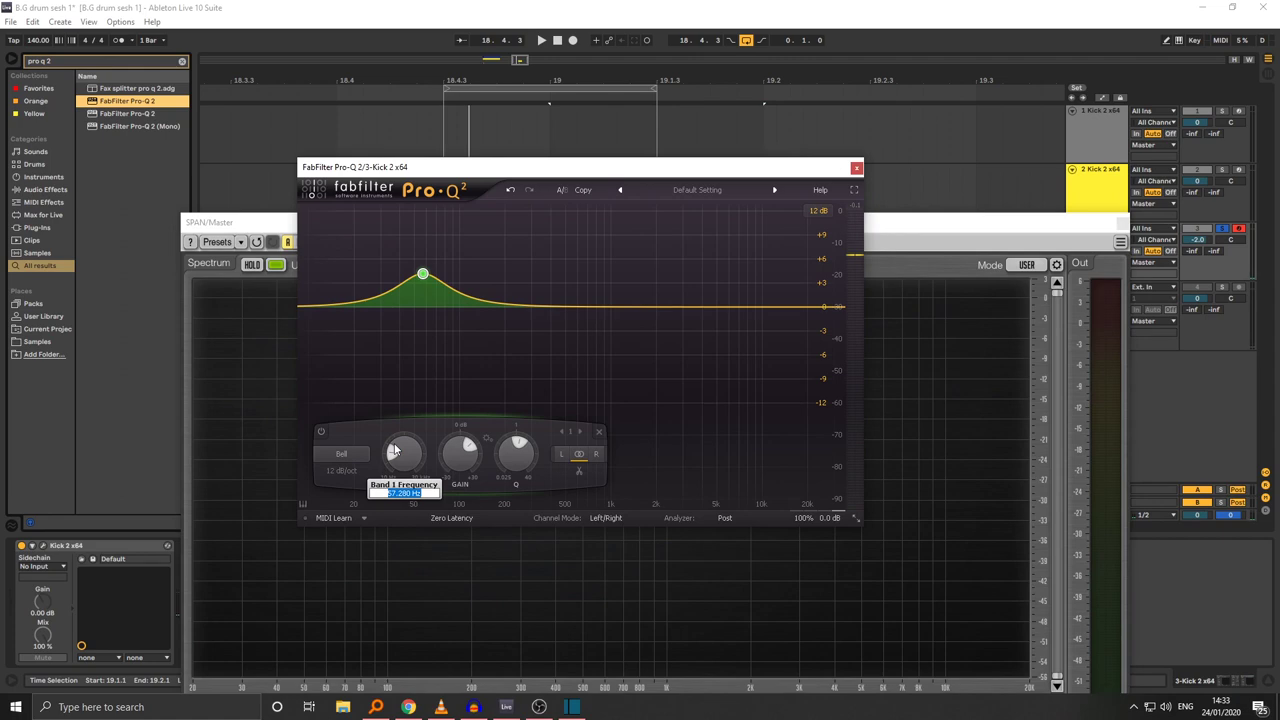
Play the boosted kick, examine its low-end peak in SPAN and look at the master's Pro-L 2 limiter
key(space)
drag(856, 222, 834, 115)
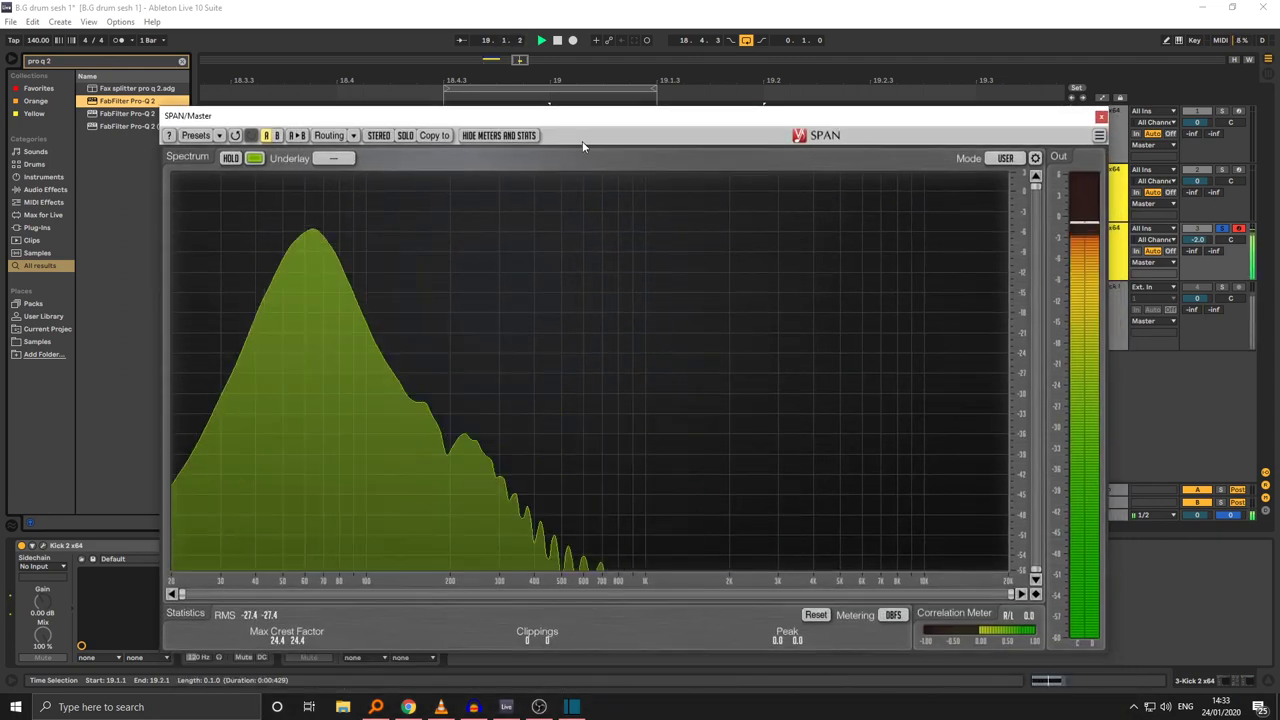
drag(545, 122, 503, 94)
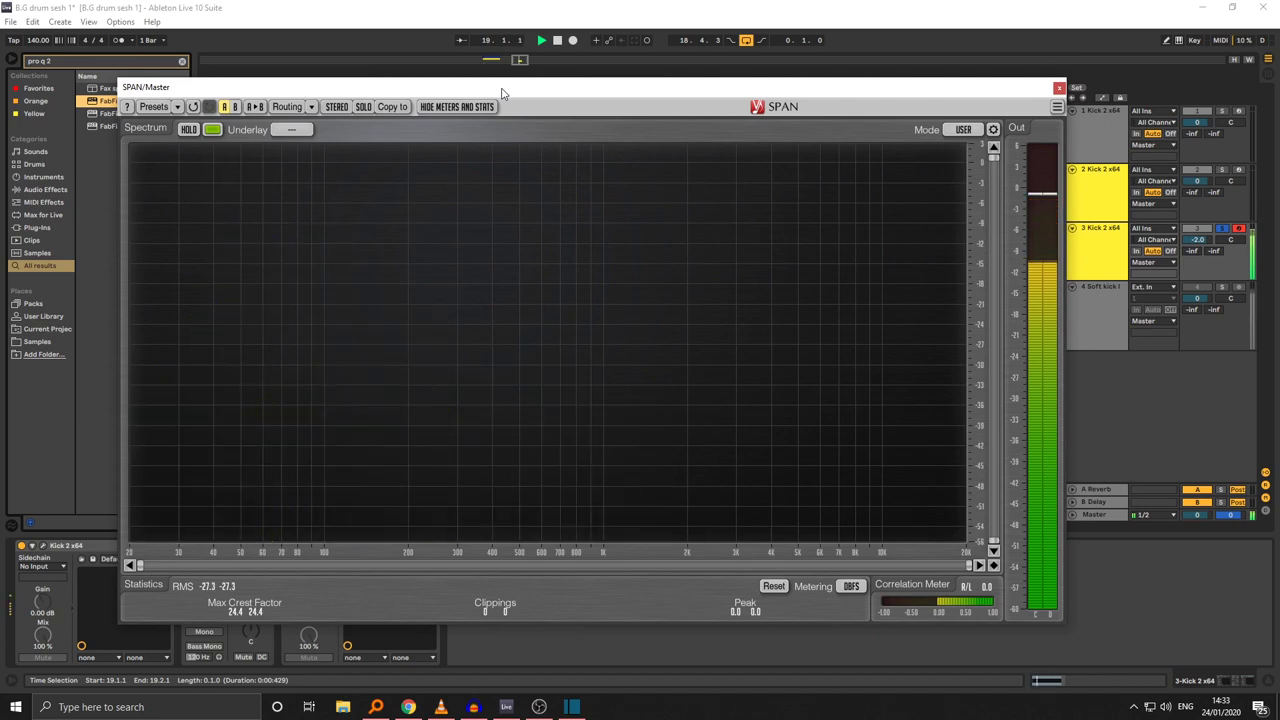
click(558, 91)
drag(558, 91, 672, 51)
click(44, 546)
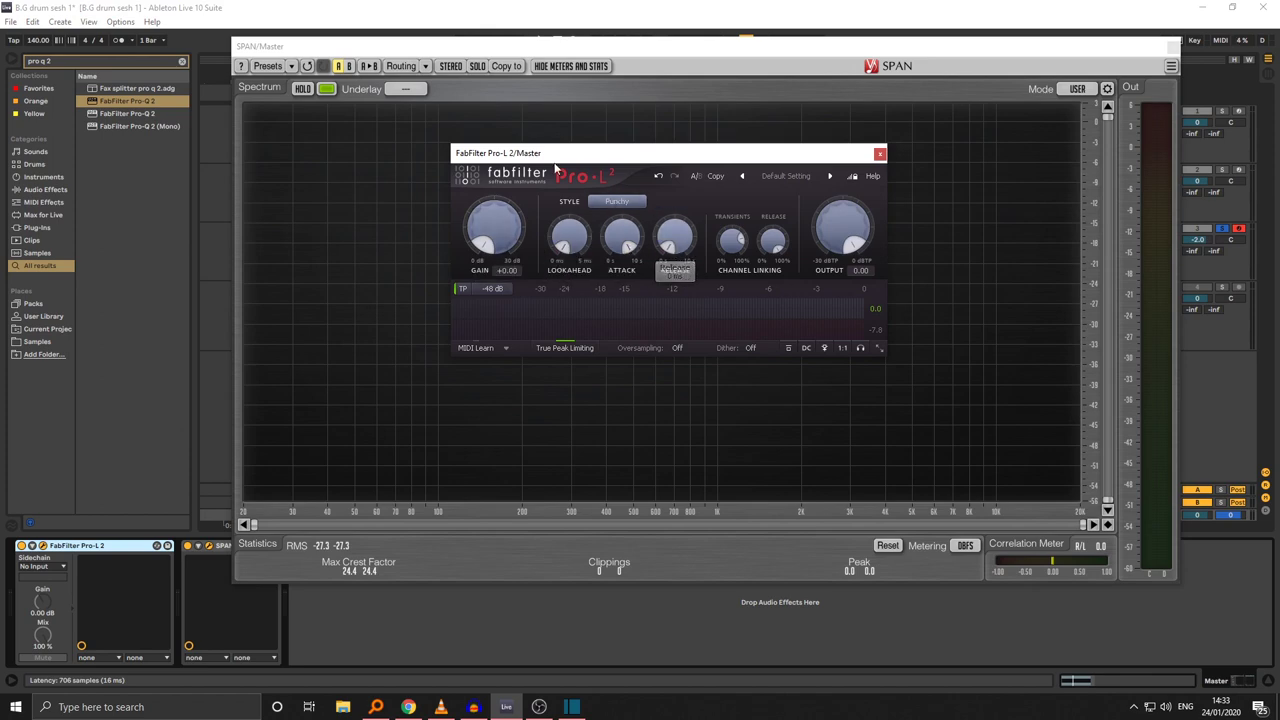
click(879, 155)
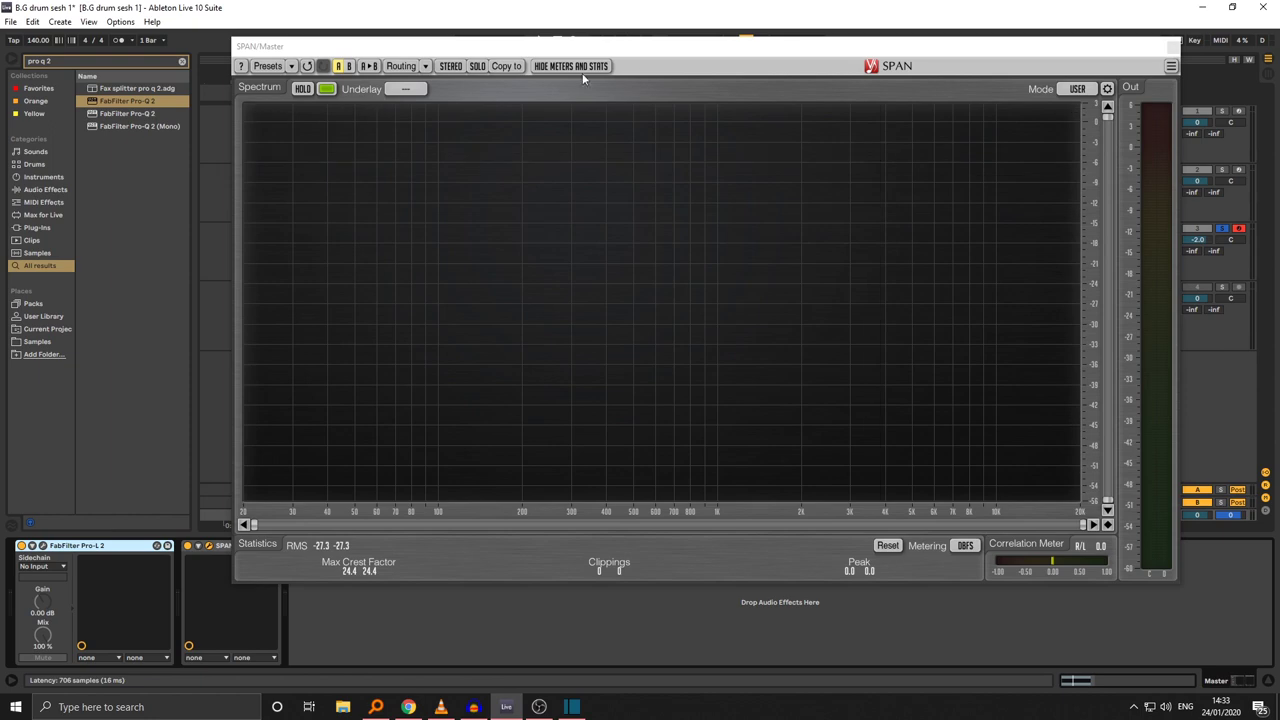
Replay the kick while checking its spectrum in SPAN, and close the Pro-Q 2 window
drag(255, 51, 328, 588)
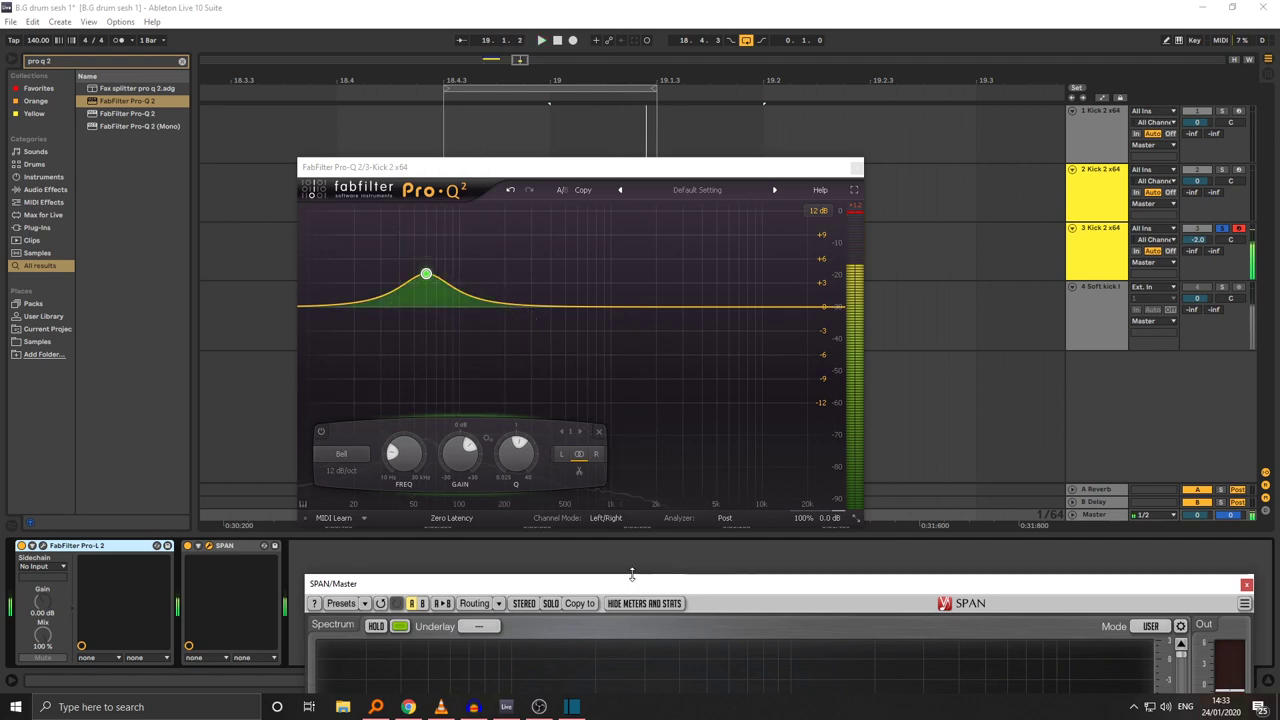
drag(744, 592, 549, 91)
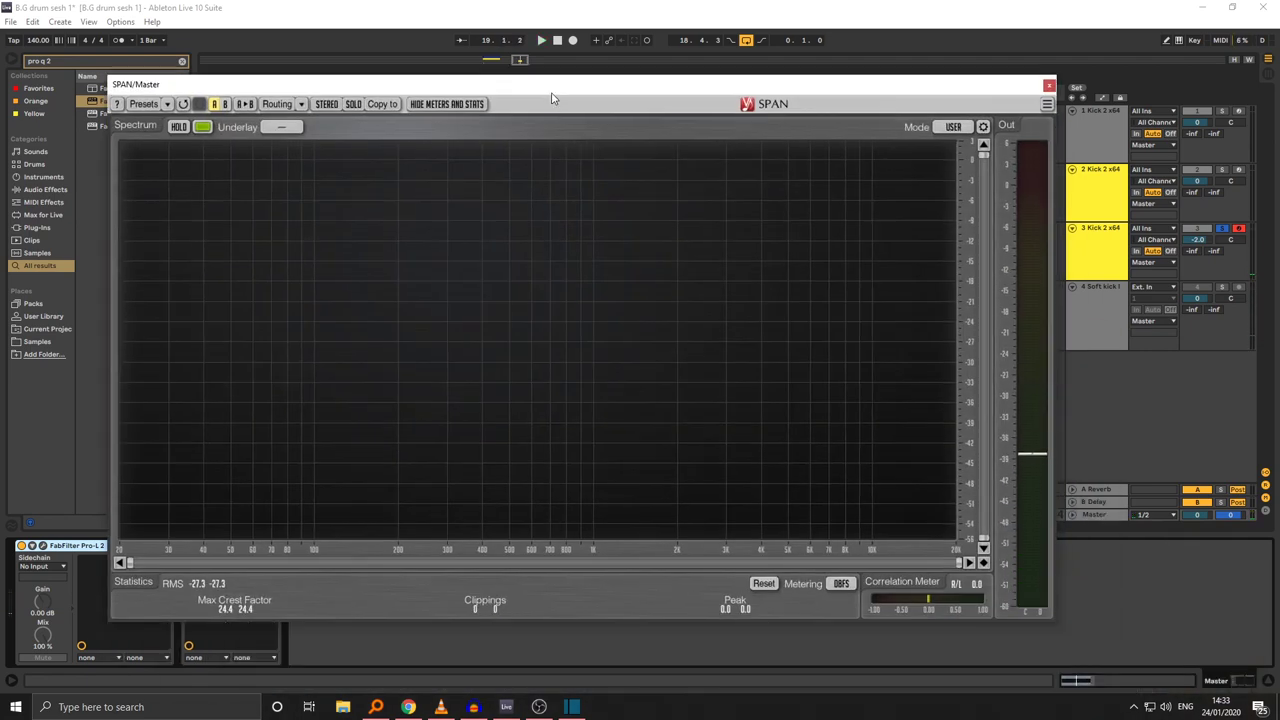
key(space)
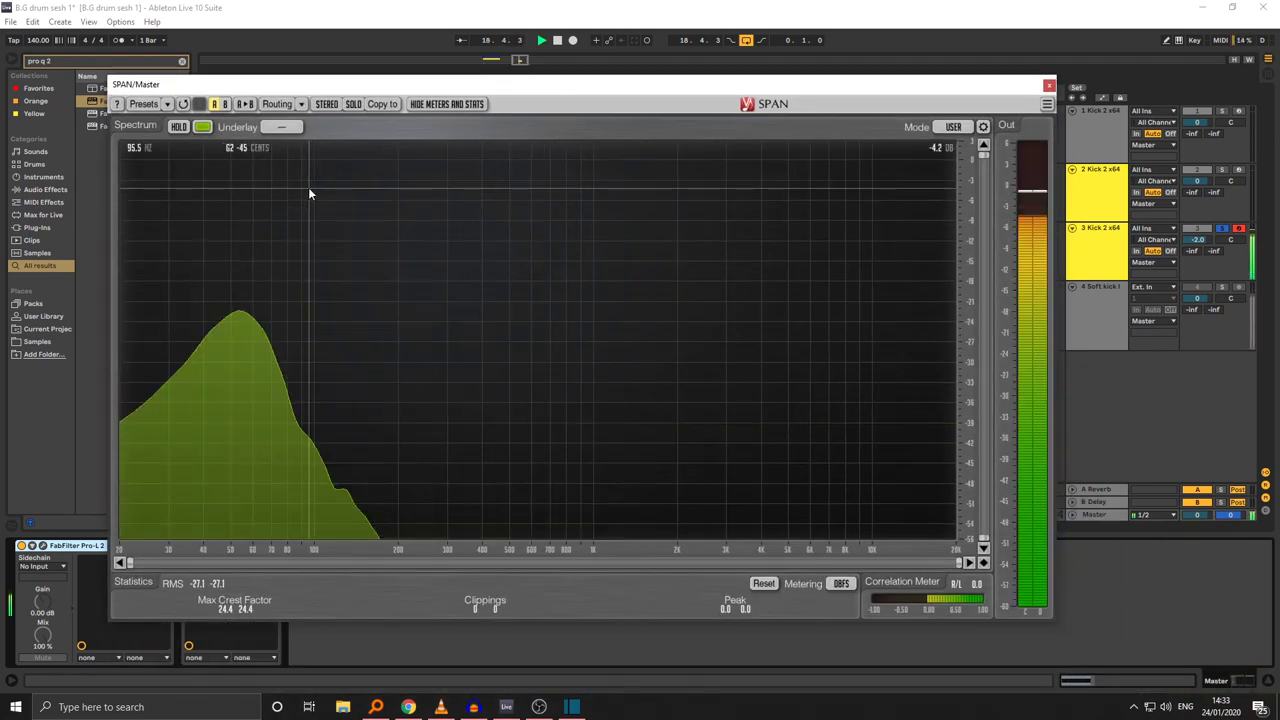
drag(138, 93, 588, 630)
click(856, 170)
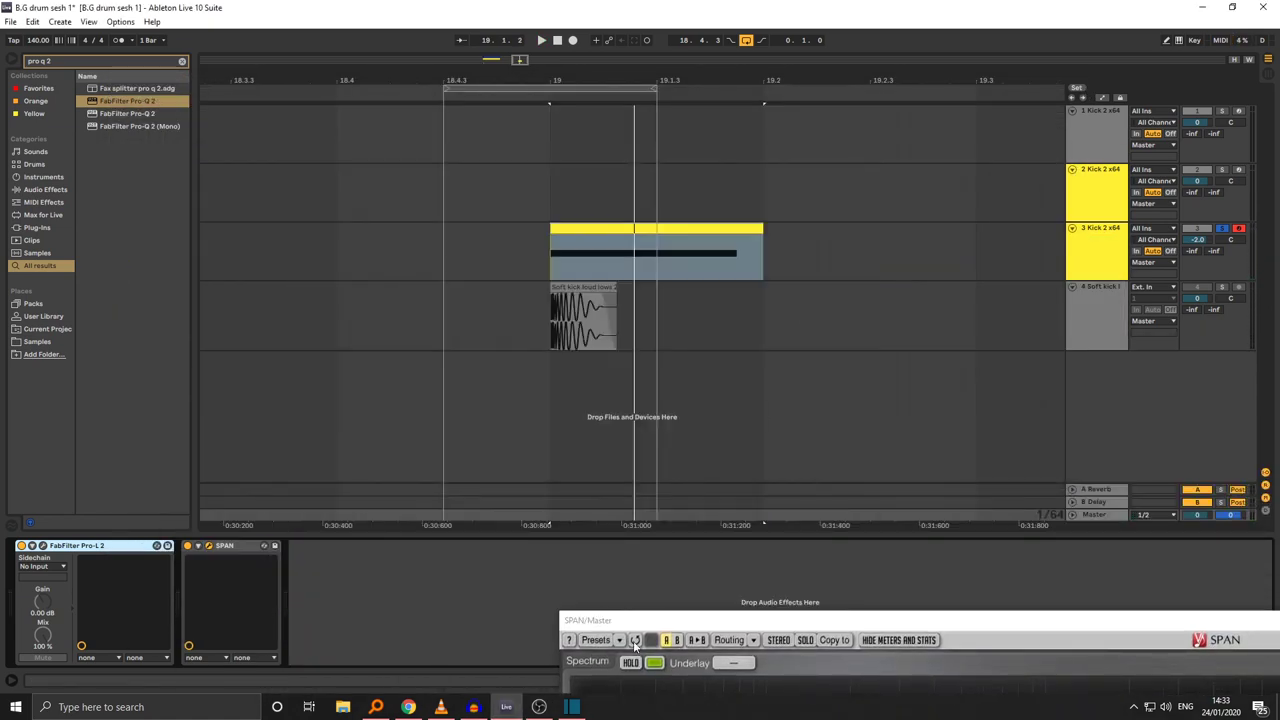
Heighten the soft kick track and examine the reference kick's waveform from its transient to its tail
scroll(563, 126, up, 10)
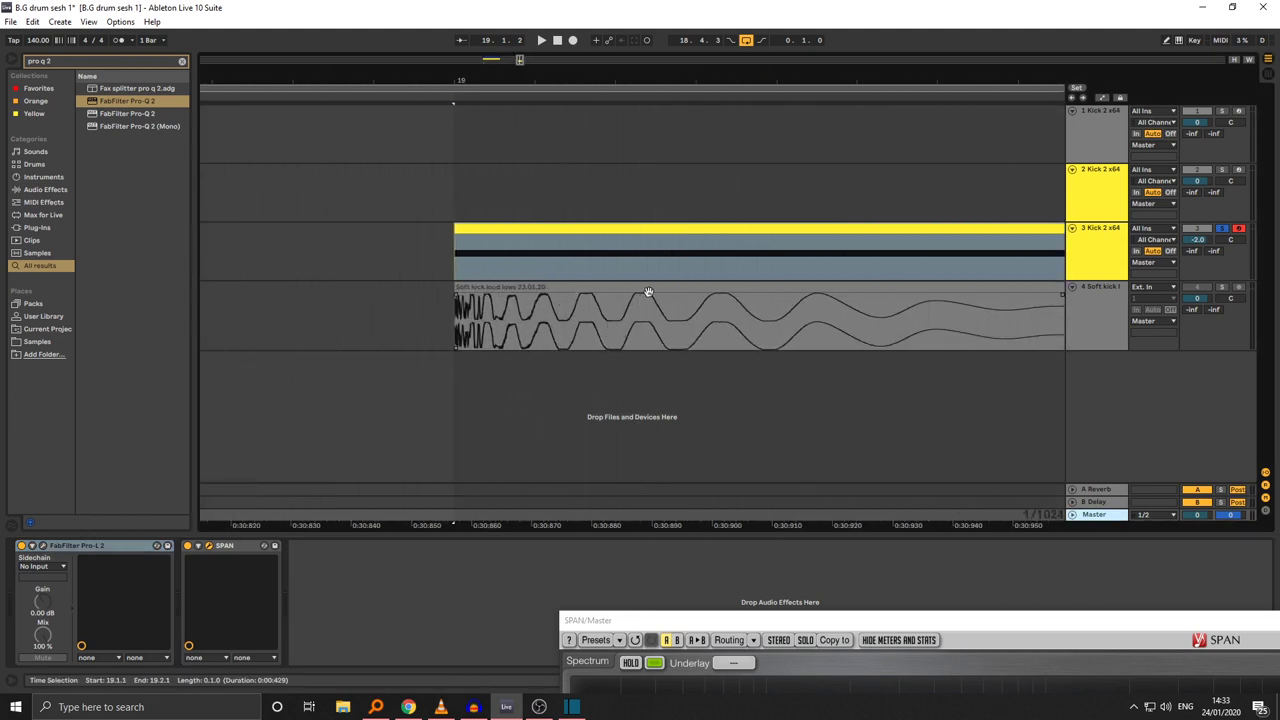
scroll(540, 183, up, 3)
drag(1069, 349, 1080, 453)
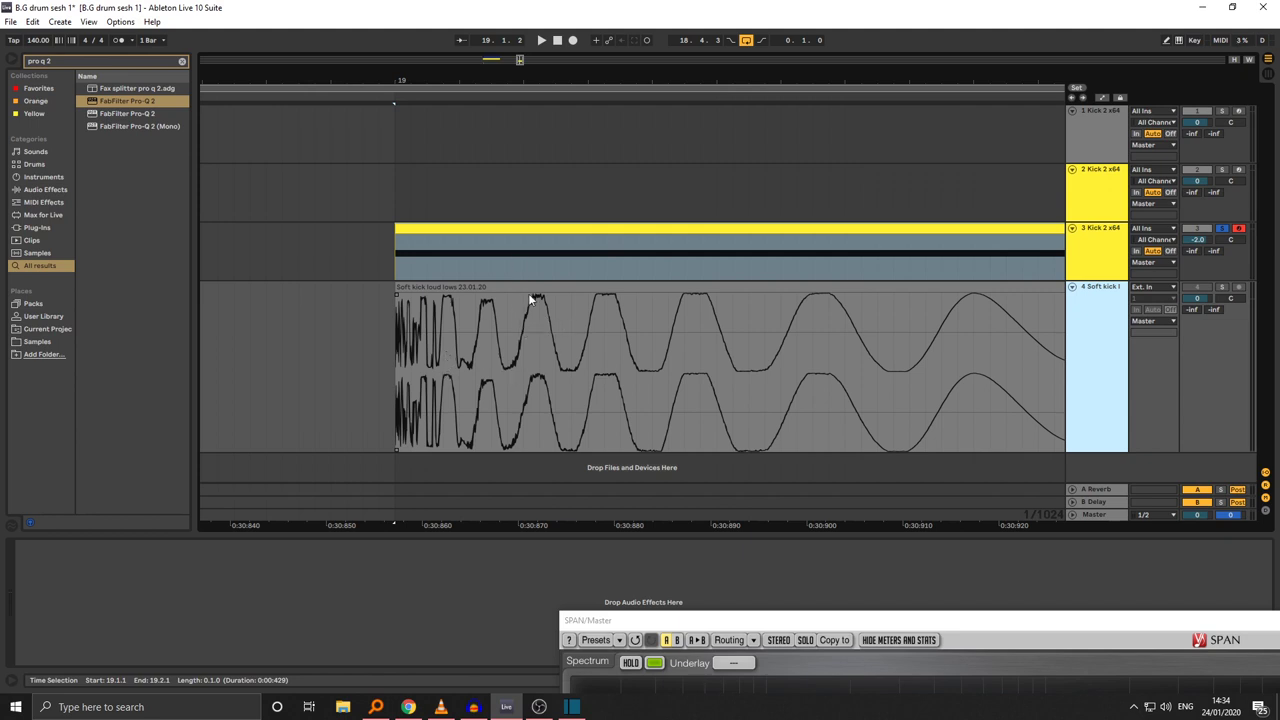
drag(732, 73, 586, 249)
click(711, 345)
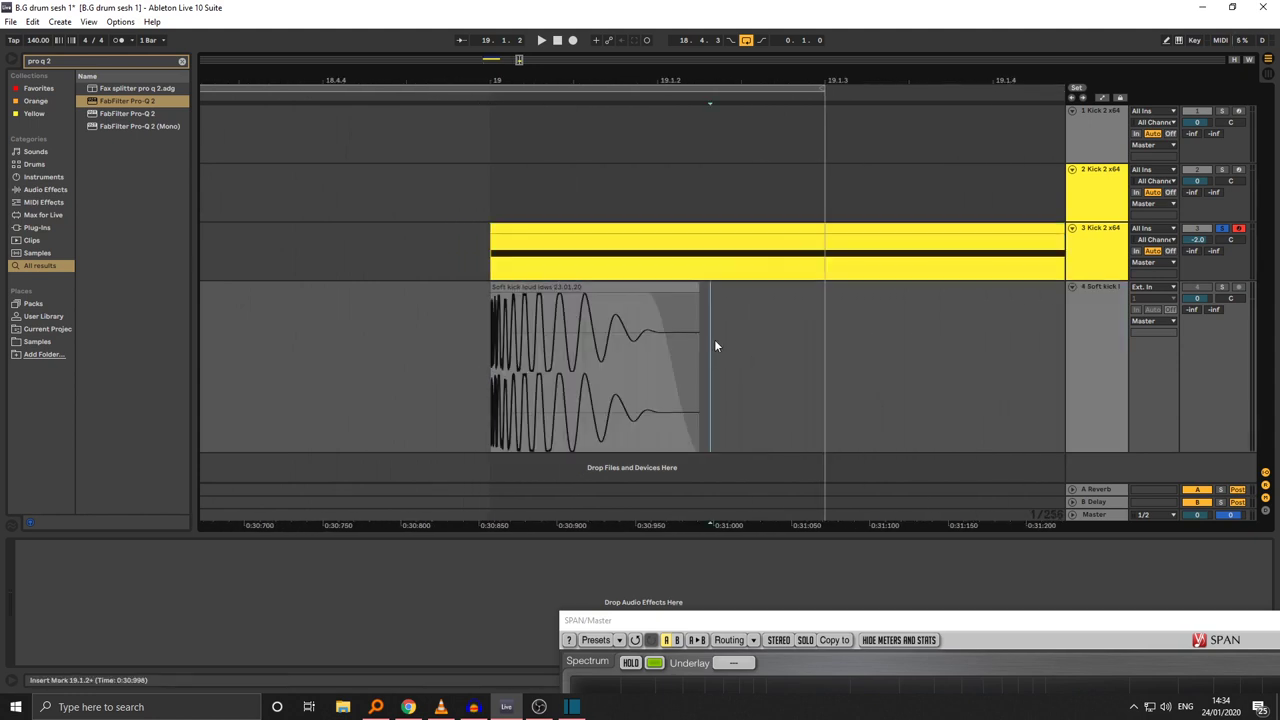
Select the MIDI clip on the third Kick 2 track and play it back
scroll(715, 345, down, 4)
click(1118, 249)
mouse_move(673, 620)
mouse_down()
mouse_move(529, 240)
mouse_move(601, 587)
mouse_up()
click(625, 229)
key(space)
drag(568, 82, 569, 182)
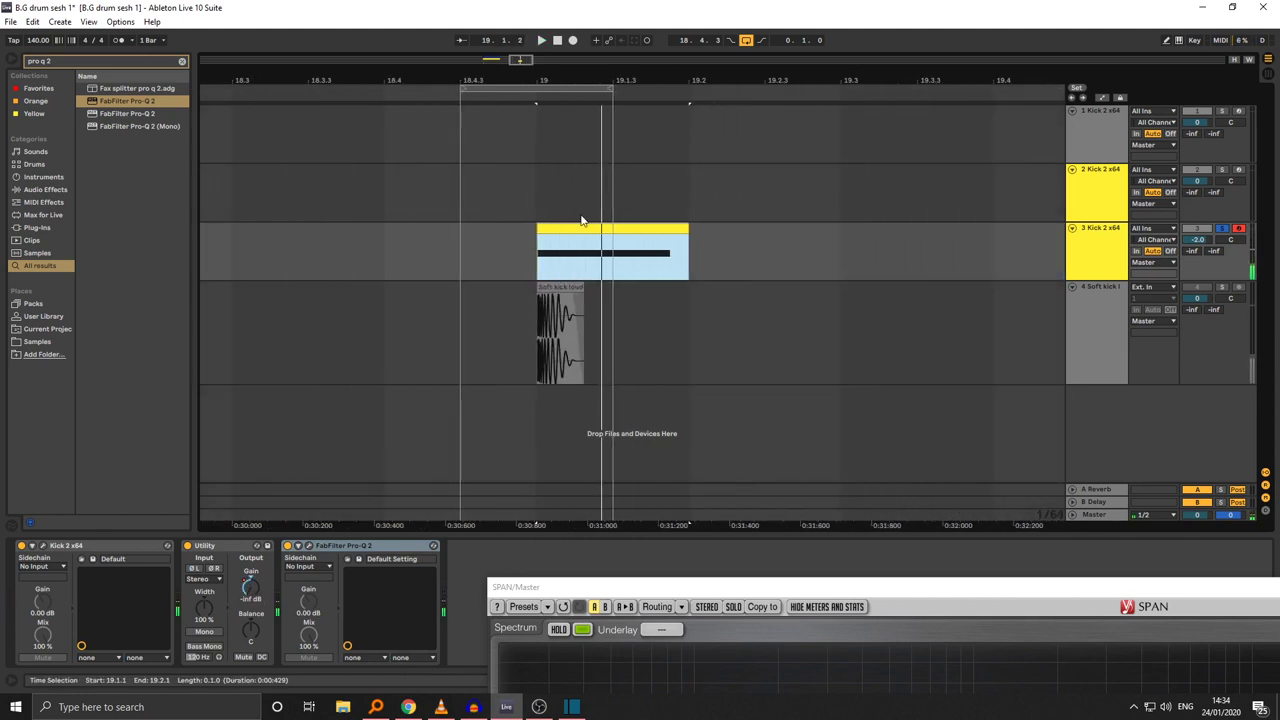
Make the third Kick 2 track slightly taller, select the range from 18.4.3 to 19.1.3 and export it as audio
click(1073, 229)
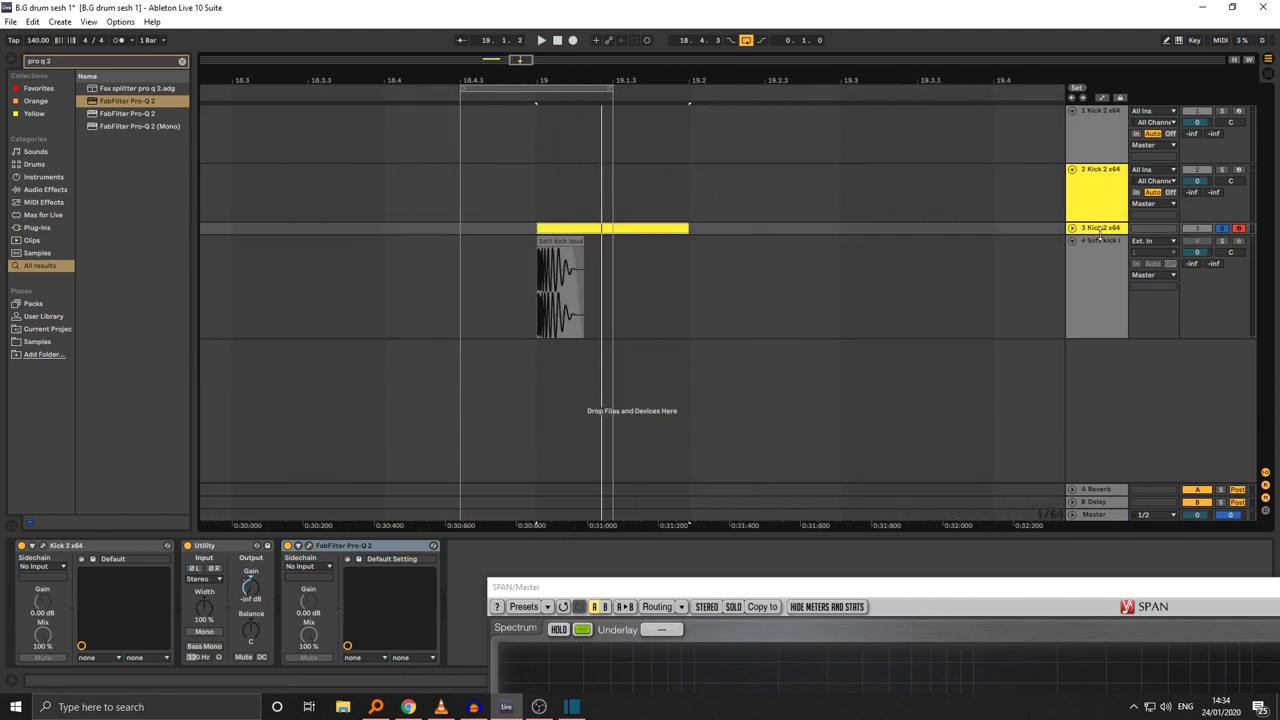
drag(1100, 232, 1095, 290)
click(615, 255)
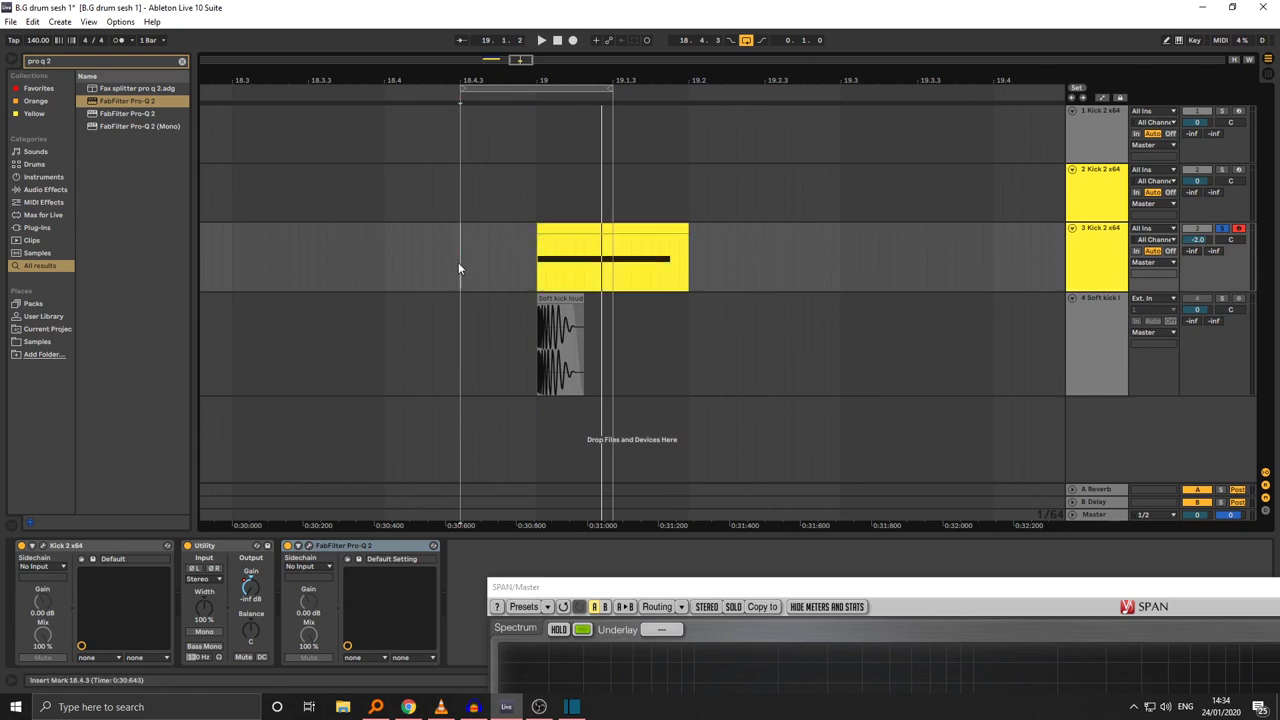
drag(460, 268, 613, 280)
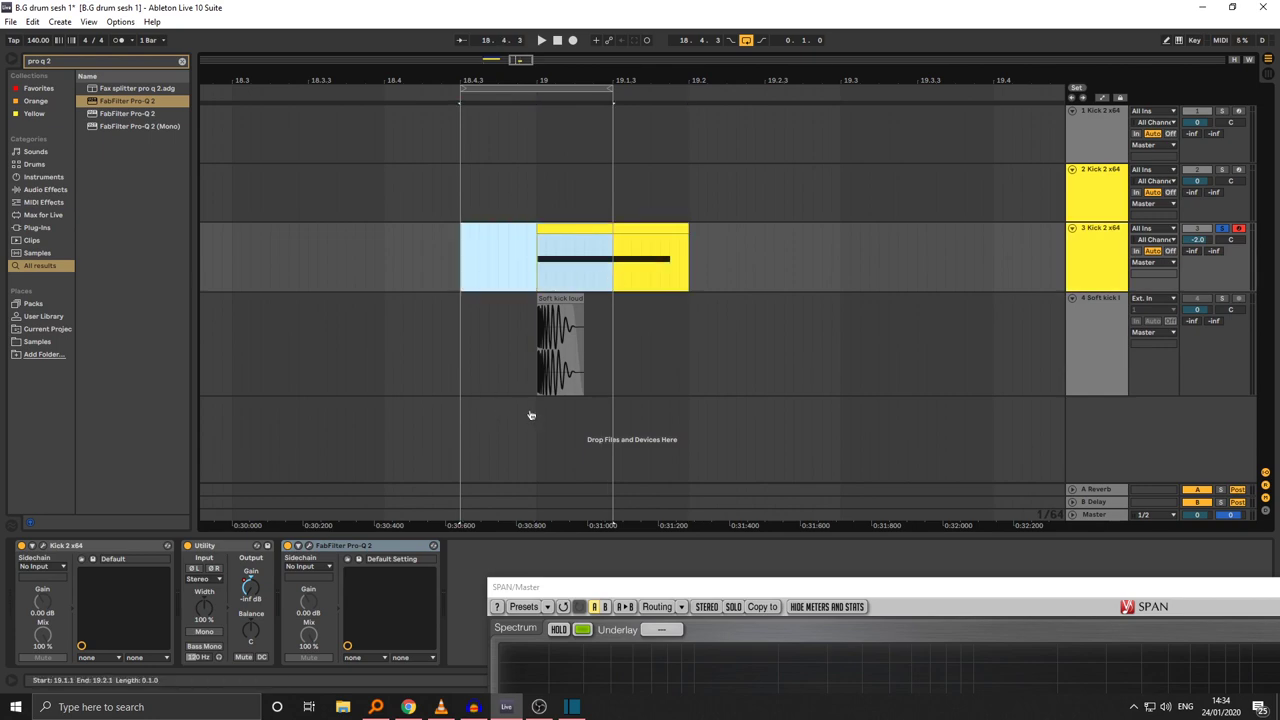
key(ctrl+shift+r)
click(451, 647)
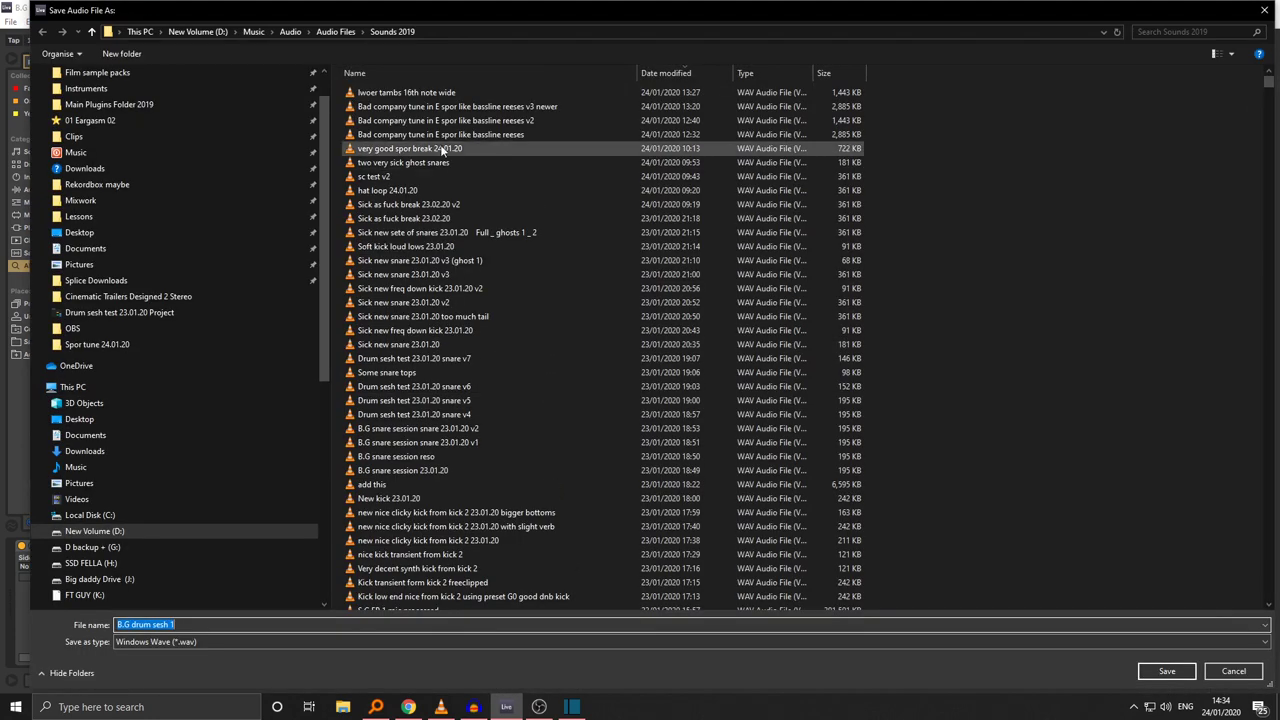
Save the exported WAV as "B.G drum synthesis lesson kick v1" in the Sounds 2019 folder
click(221, 621)
key(BackSpace)
key(BackSpace)
key(BackSpace)
key(BackSpace)
key(BackSpace)
key(BackSpace)
text(synthesis)
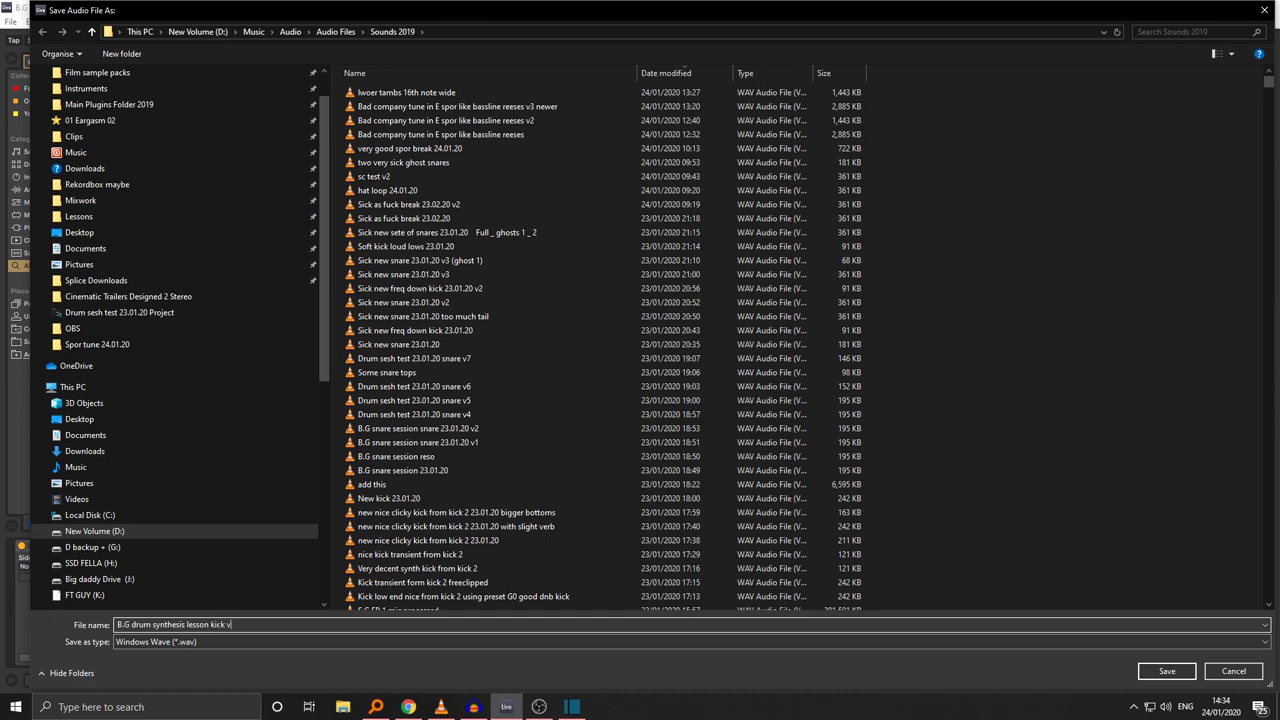
key(Return)
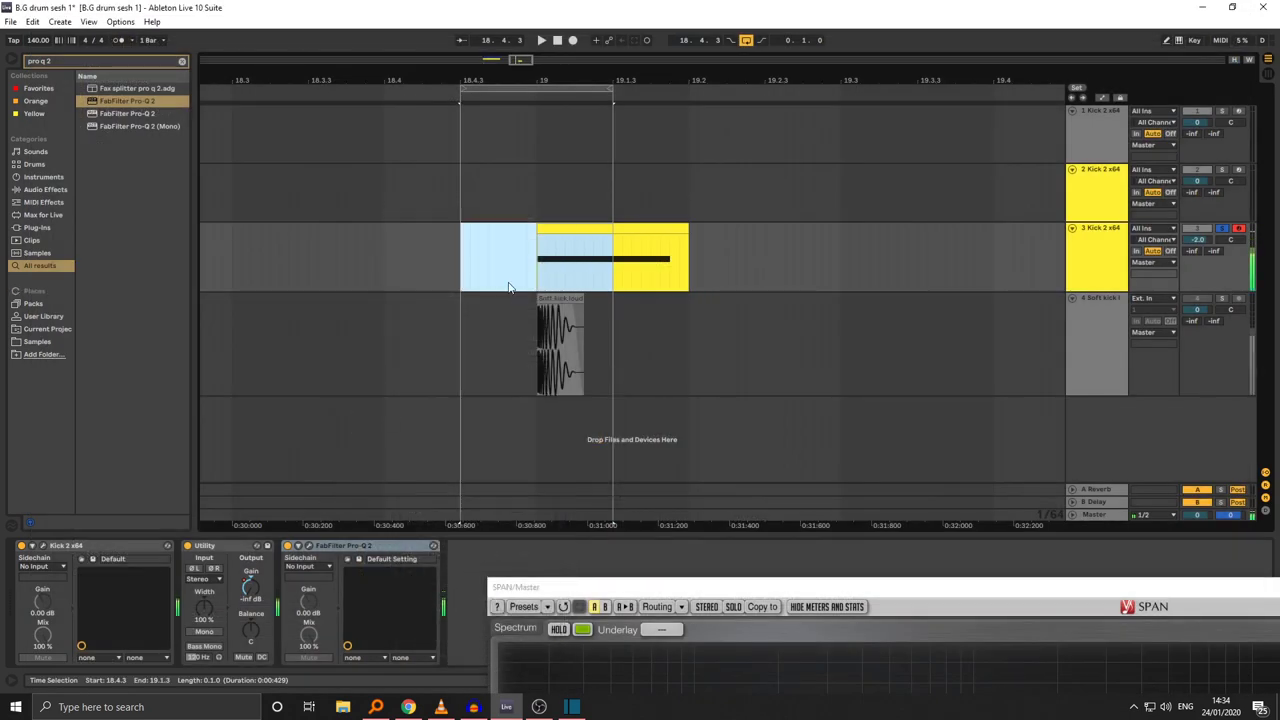
Turn off solo on the third Kick 2 track and insert a new audio track below it
click(1087, 280)
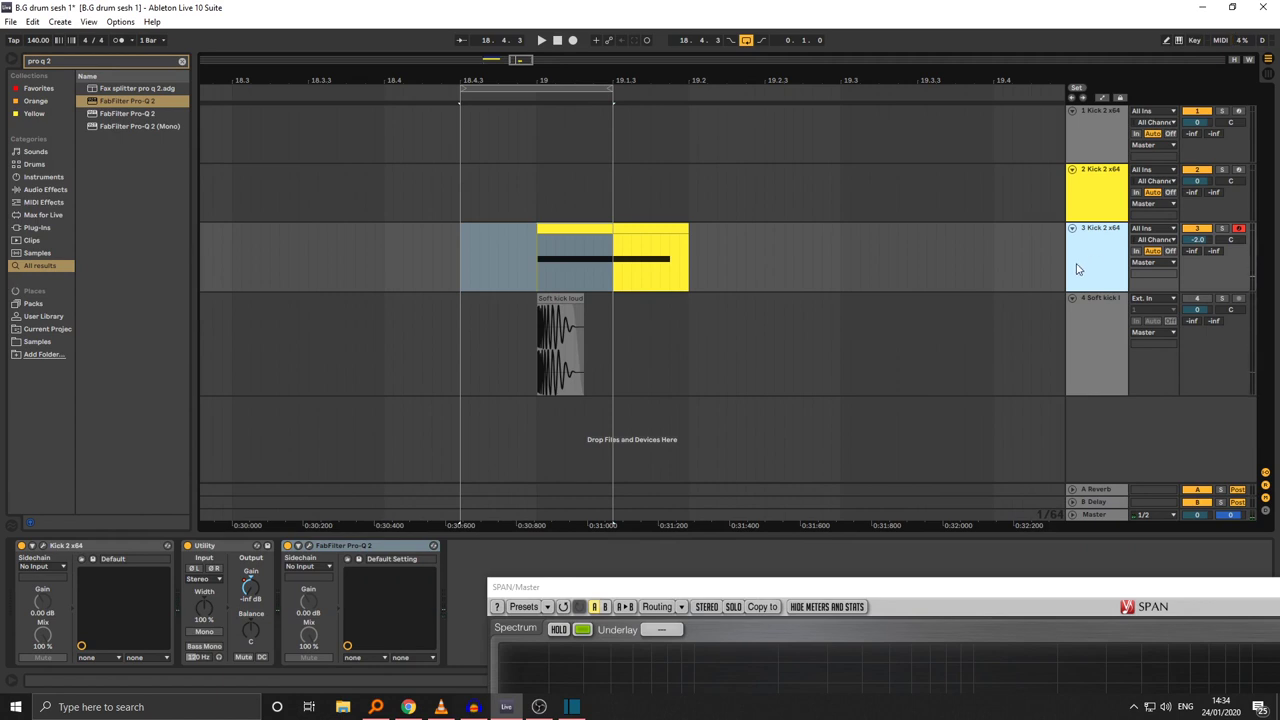
click(998, 324)
click(1021, 264)
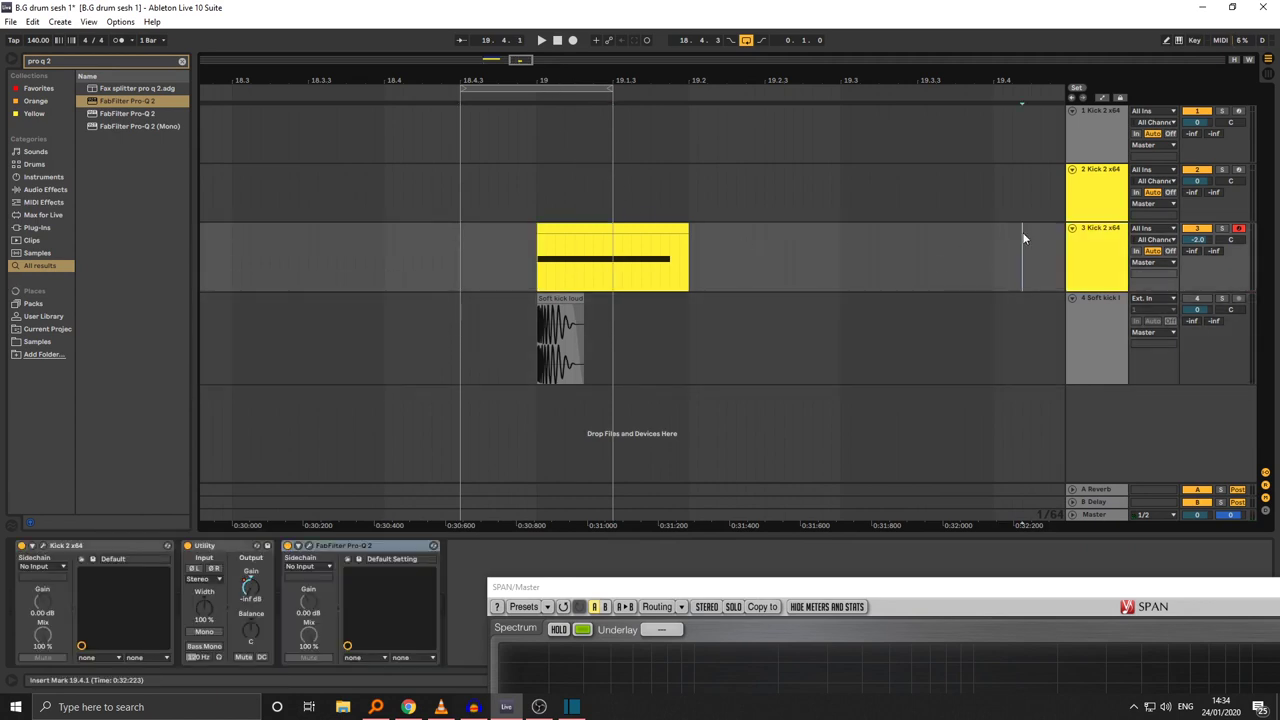
click(590, 231)
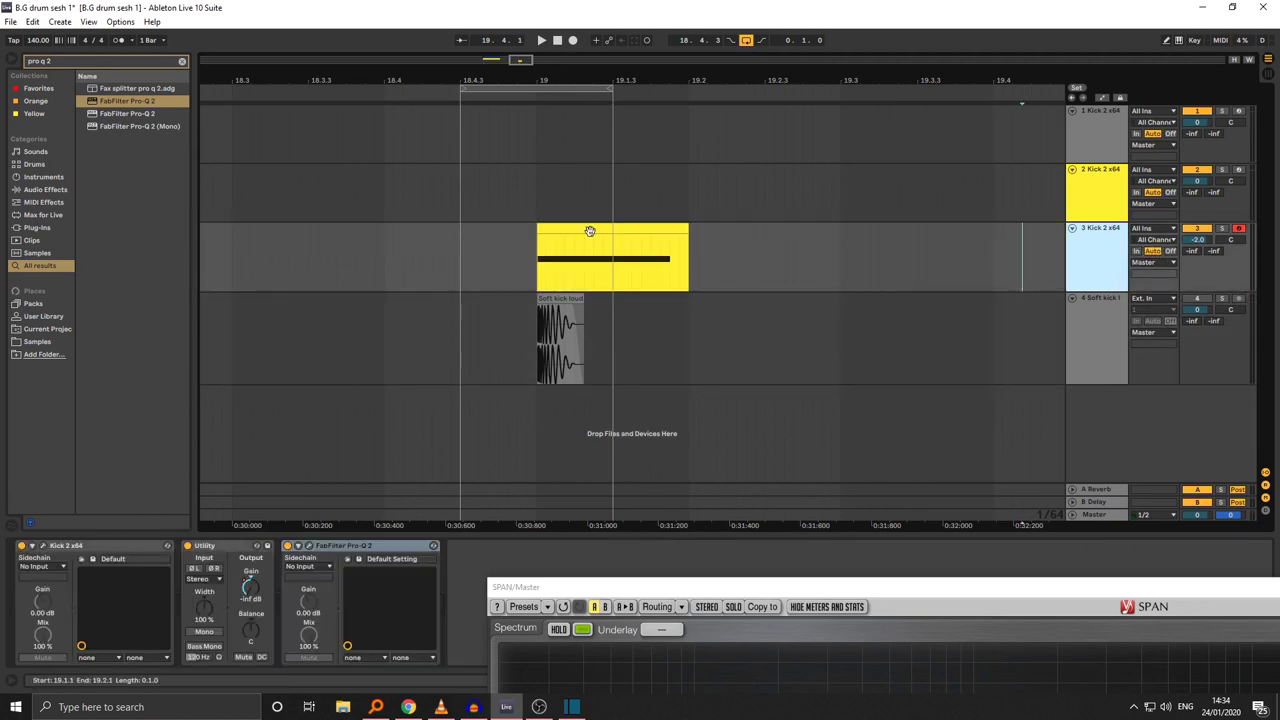
click(1087, 331)
click(1085, 284)
key(ctrl+t)
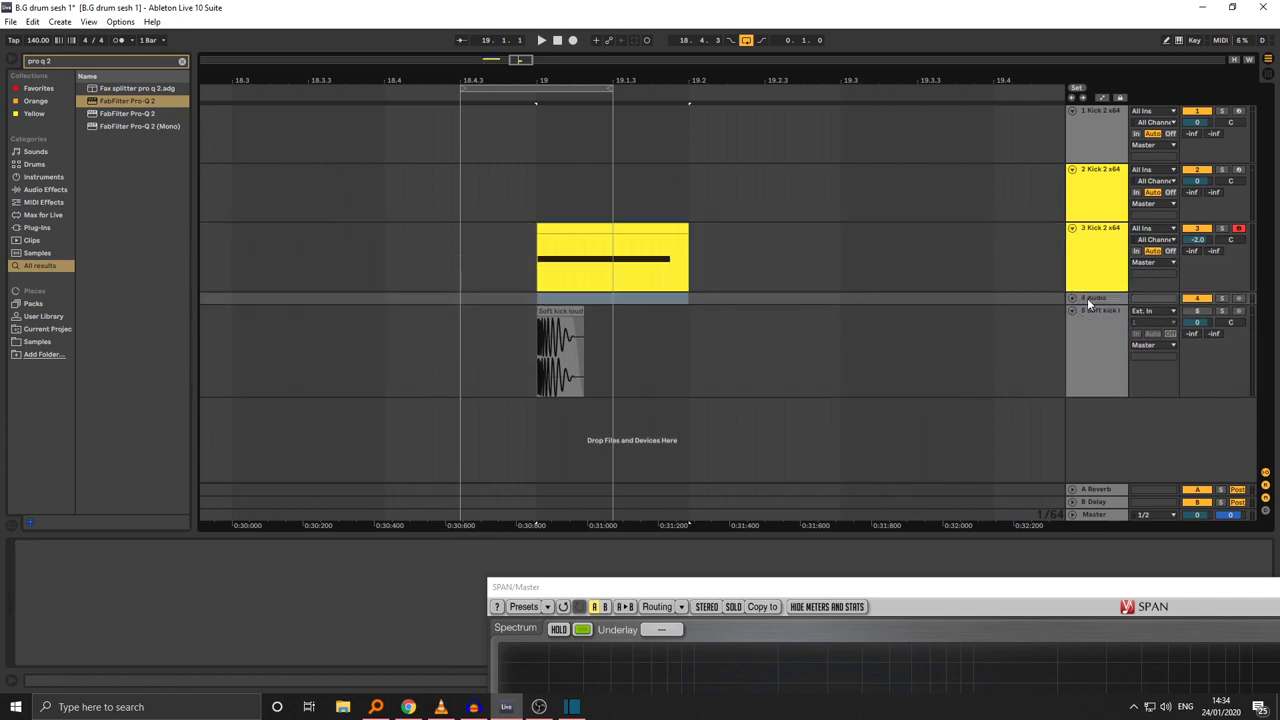
Import the exported kick WAV from File Explorer onto the new audio track at 18.4.3
click(343, 707)
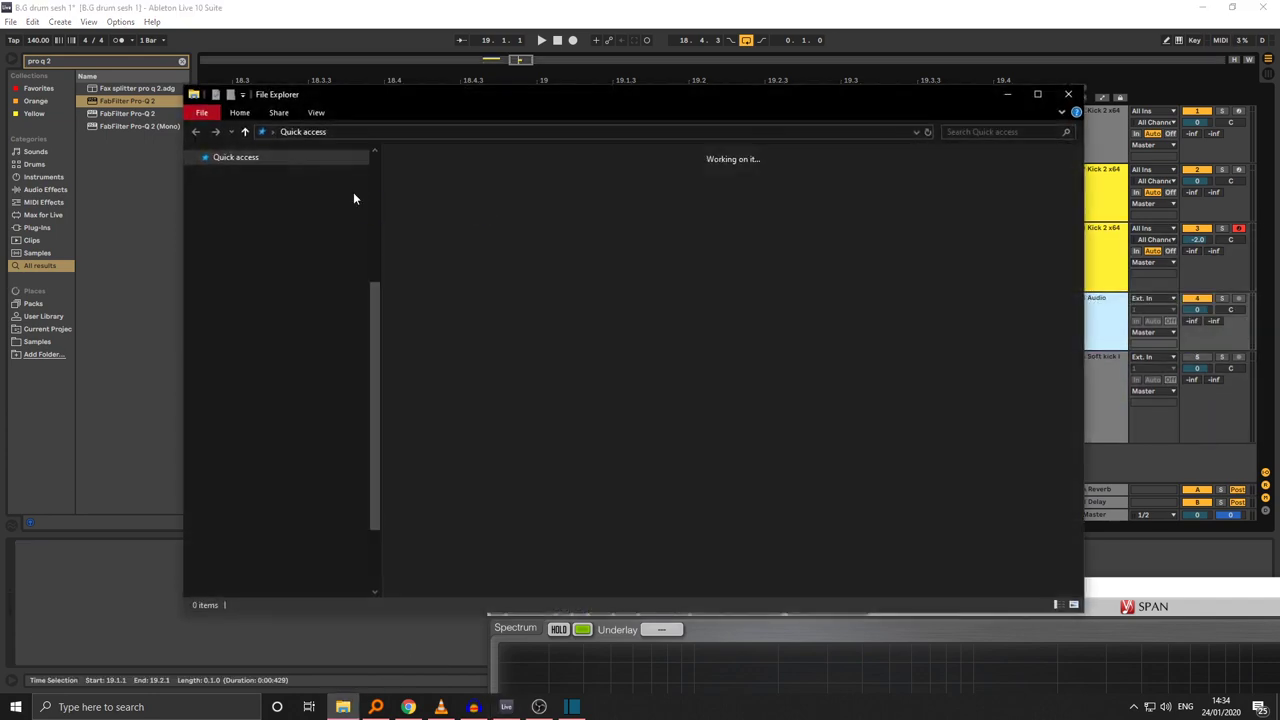
click(240, 178)
drag(287, 88, 743, 134)
drag(900, 218, 496, 324)
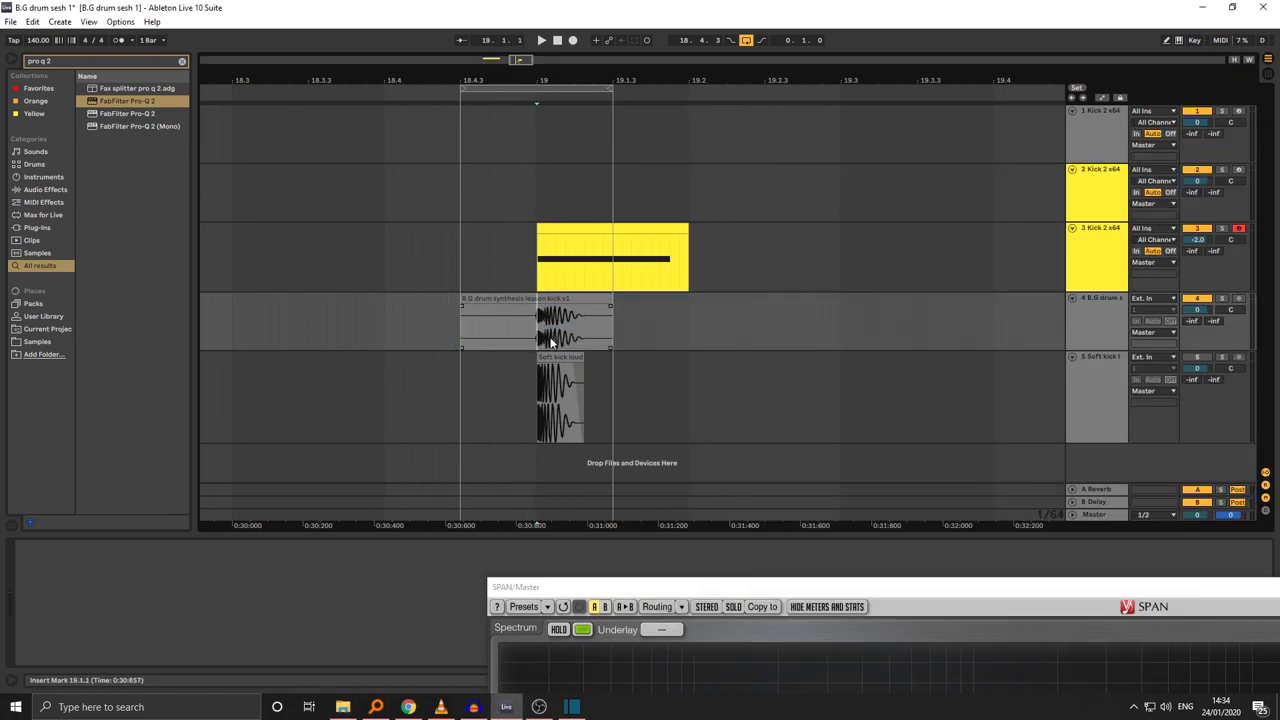
Split the imported kick clip at 19.1.1, delete the silent part before it and audition the kick in solo
key(ctrl+e)
click(551, 301)
click(528, 300)
key(Delete)
click(541, 303)
key(space)
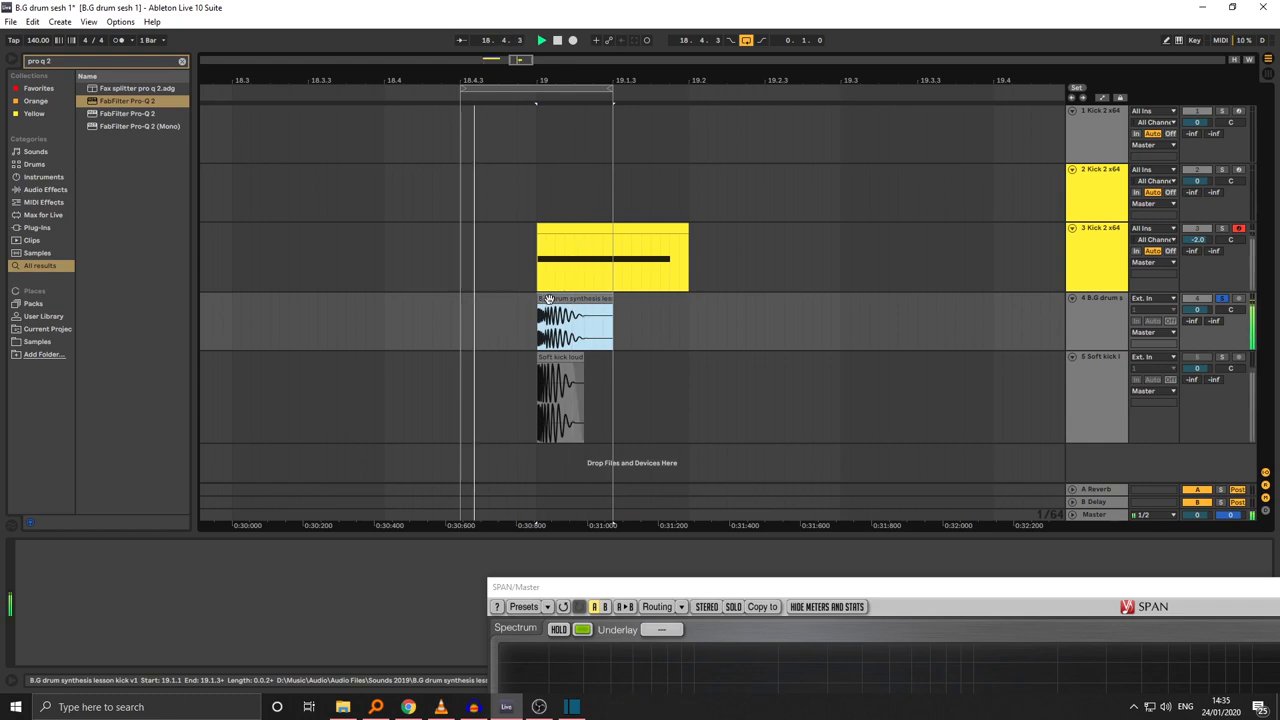
drag(517, 592, 717, 663)
key(space)
Trim the rendered kick clip's end to match the soft kick clip's length, with a short fade-out
mouse_move(541, 80)
mouse_down()
mouse_move(541, 150)
mouse_move(518, 120)
mouse_up()
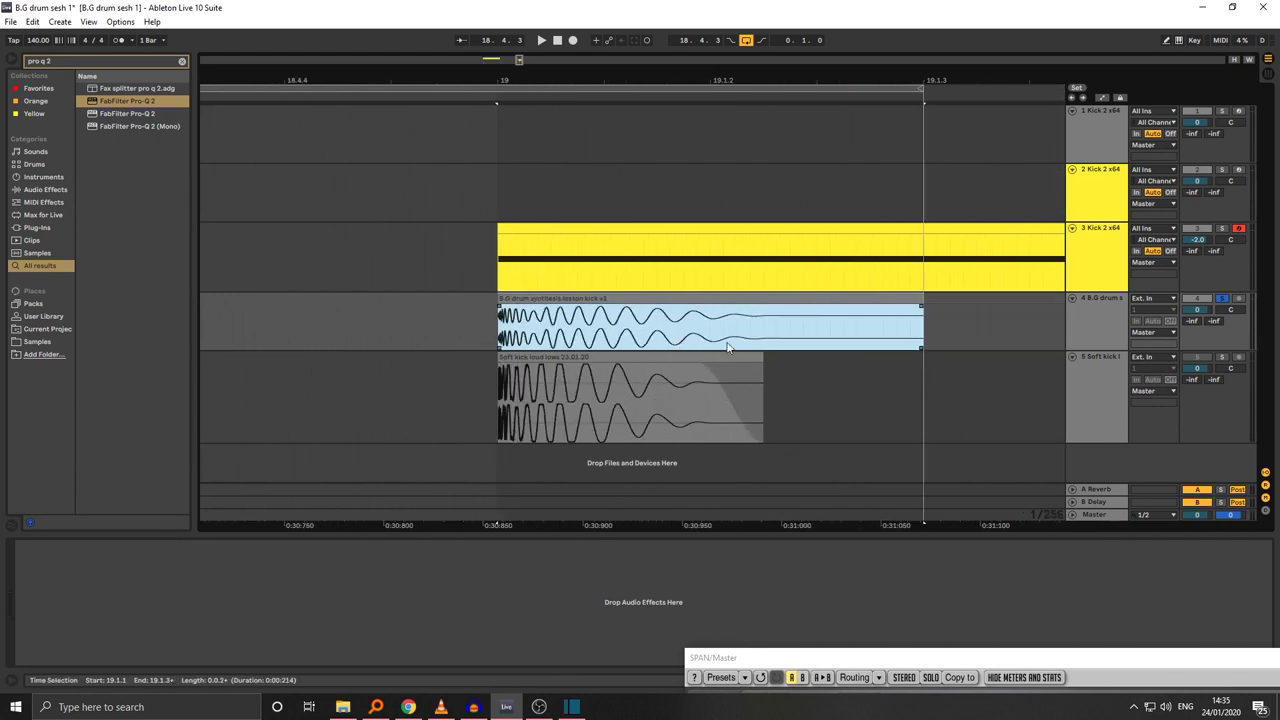
click(761, 344)
drag(762, 345, 500, 336)
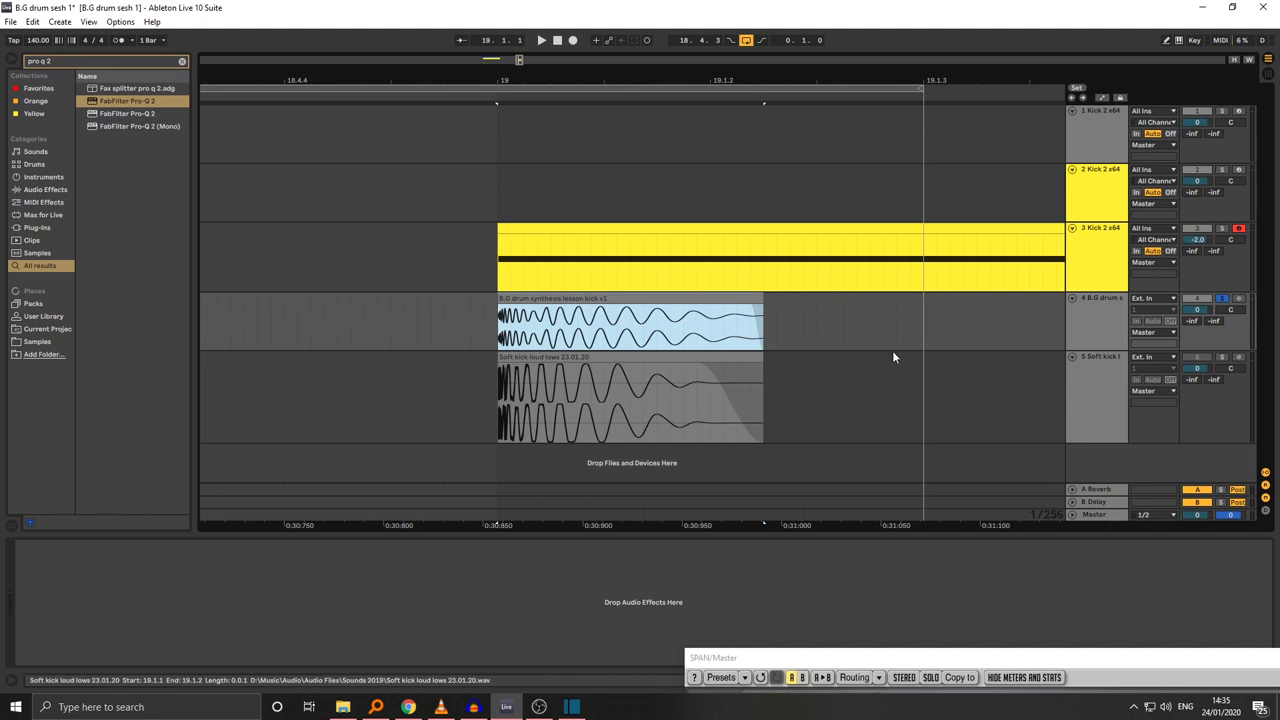
Heighten the rendered kick's audio track and turn off its solo
drag(727, 351, 727, 376)
drag(549, 80, 549, 25)
click(1105, 275)
click(1088, 308)
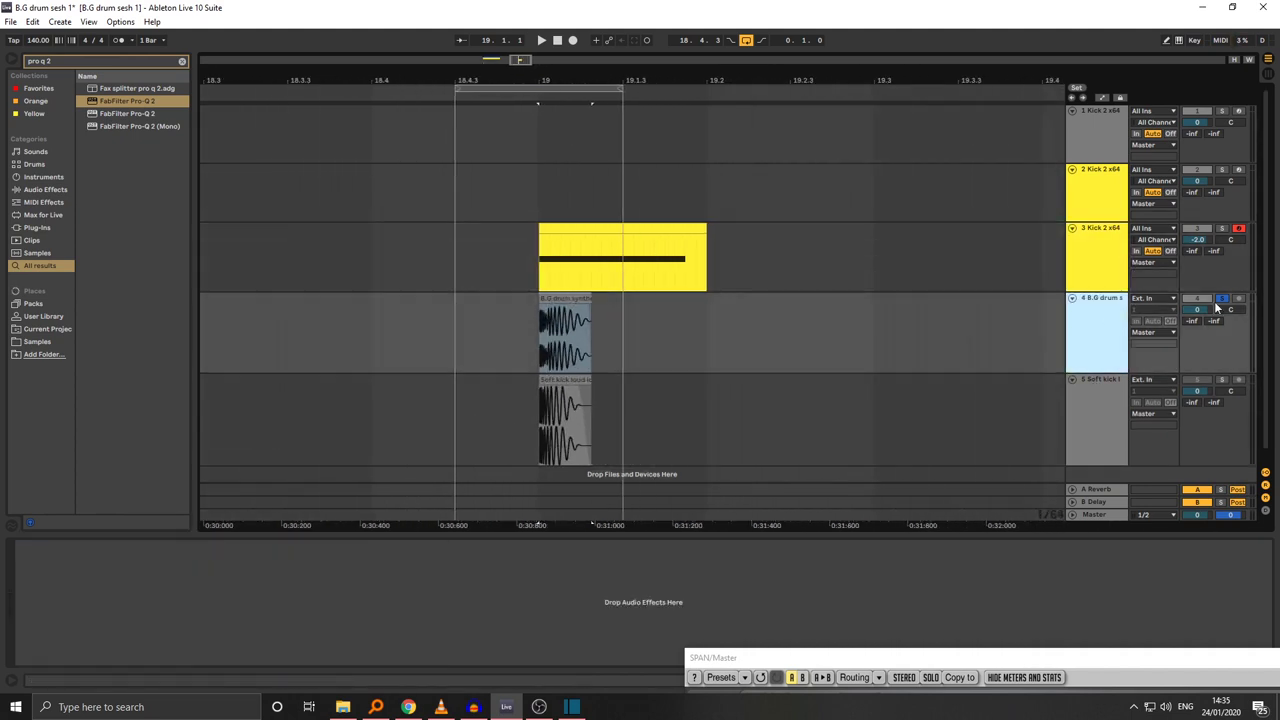
key(plus)
key(minus)
key(minus)
key(minus)
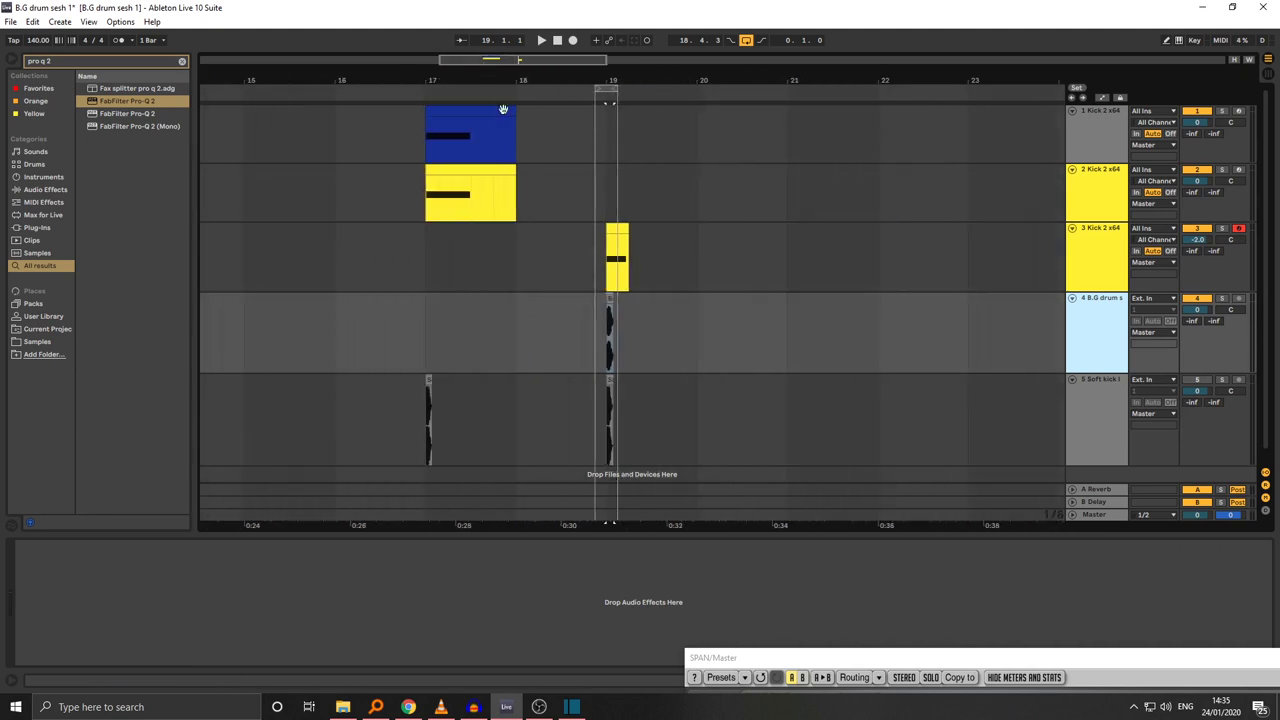
Move the blue Kick 2 clip to bar 19 and reorder its track to sit directly above the rendered kick's audio track
click(453, 112)
drag(491, 116, 632, 115)
drag(1085, 135, 1108, 256)
Deactivate the two upper yellow Kick 2 tracks
click(1198, 170)
click(1087, 284)
click(1086, 311)
drag(936, 268, 946, 270)
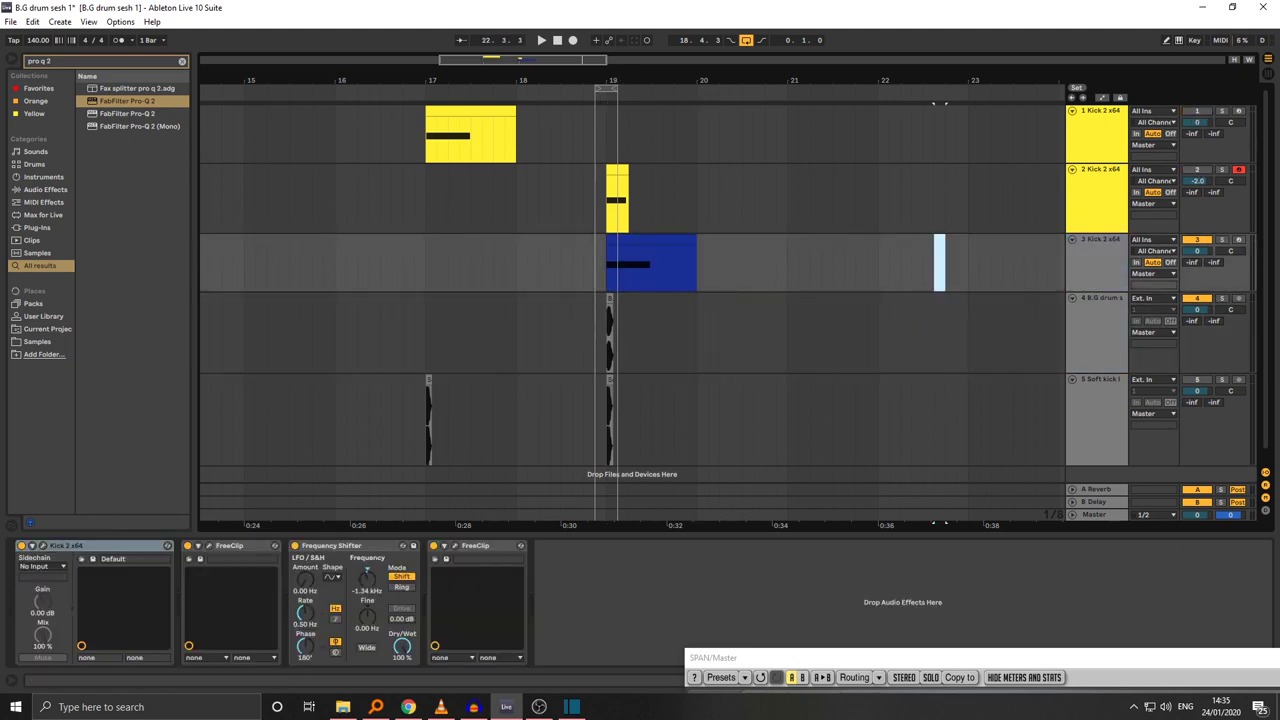
Colour the rendered kick's audio track yellow and assign that track colour to its clip
drag(617, 80, 617, 150)
right_click(1107, 338)
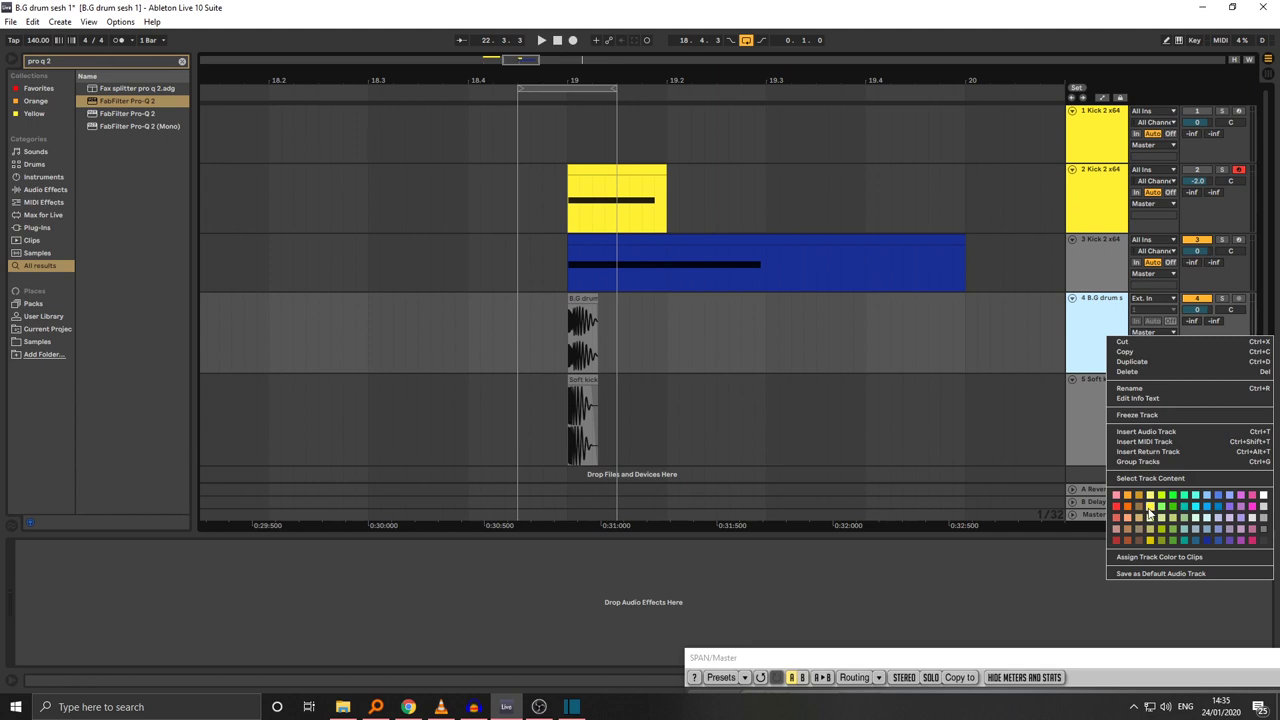
click(1149, 509)
right_click(1087, 340)
click(1132, 560)
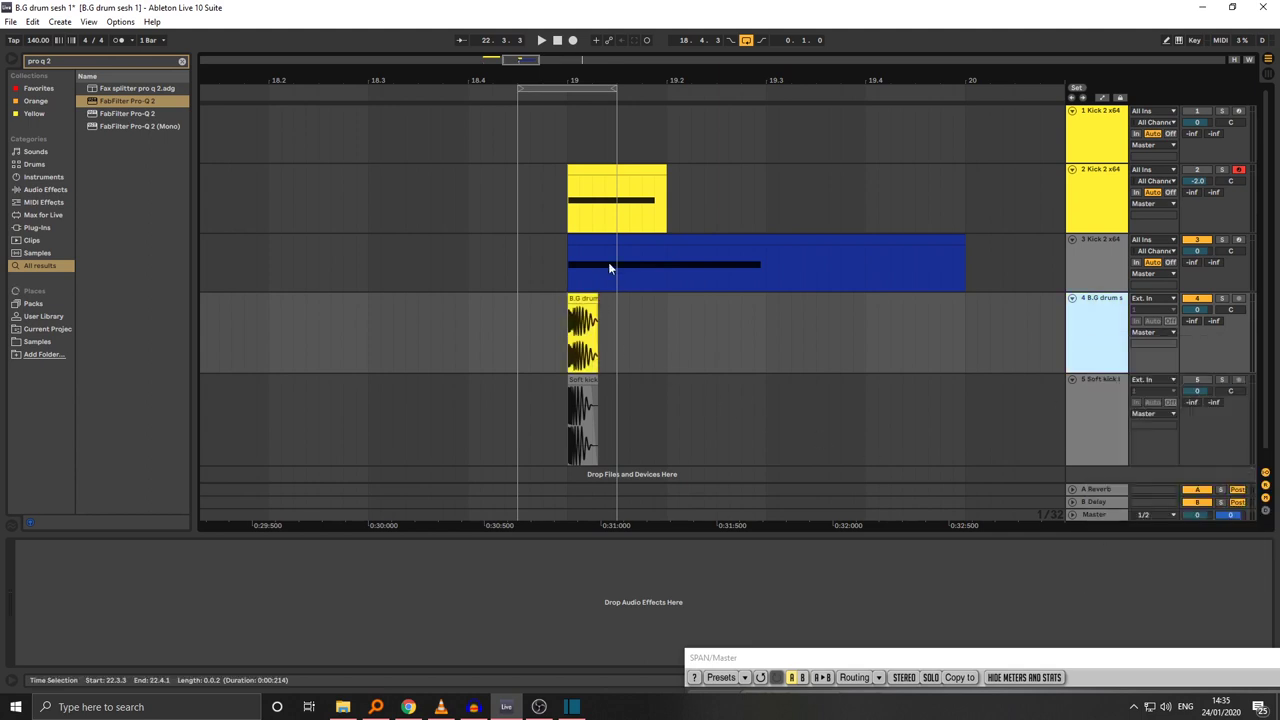
click(608, 268)
Colour the soft kick track purple and assign that track colour to its clips
click(1100, 400)
right_click(1100, 397)
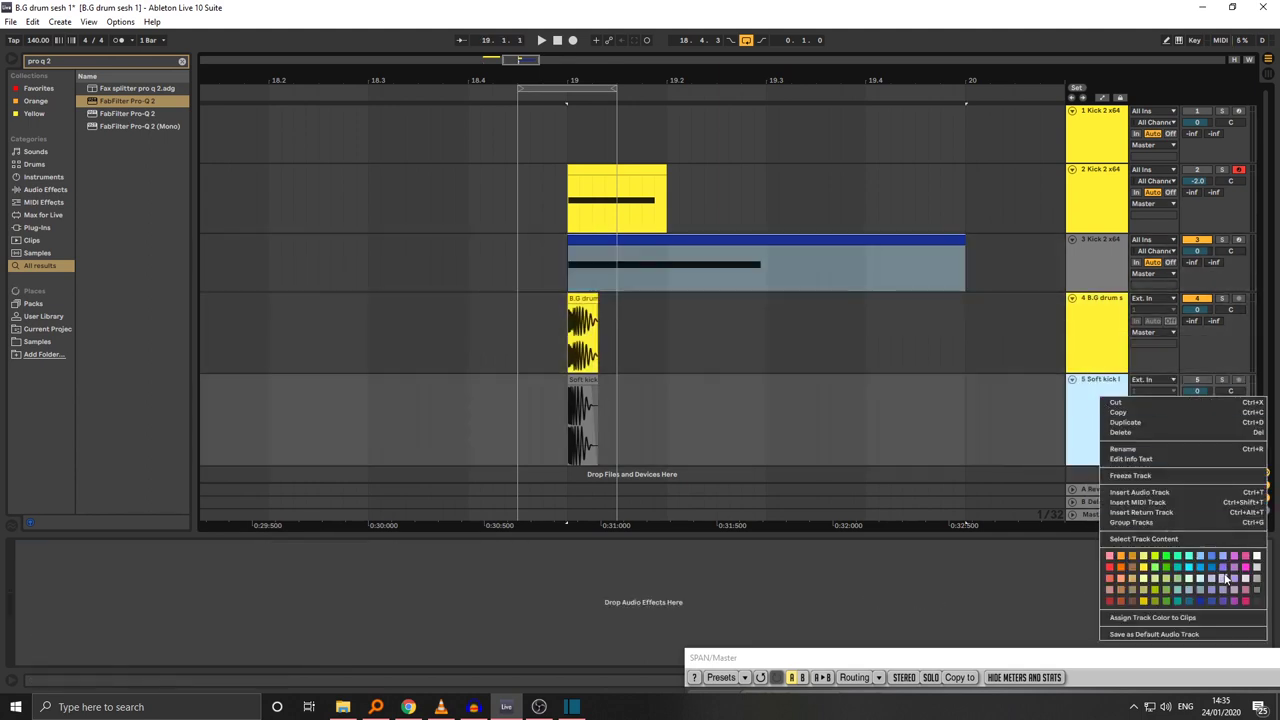
click(1224, 578)
right_click(1097, 412)
click(1152, 617)
click(704, 420)
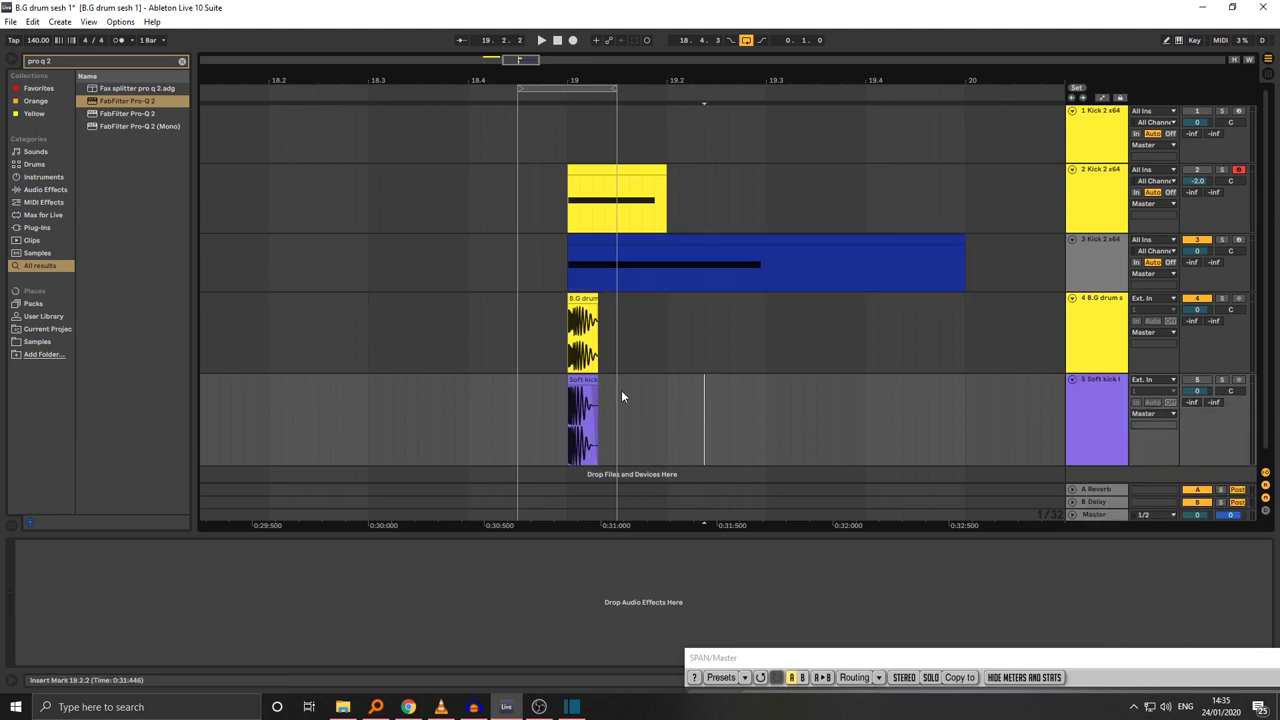
Colour the third Kick 2 track dark blue to match its clip
click(1089, 206)
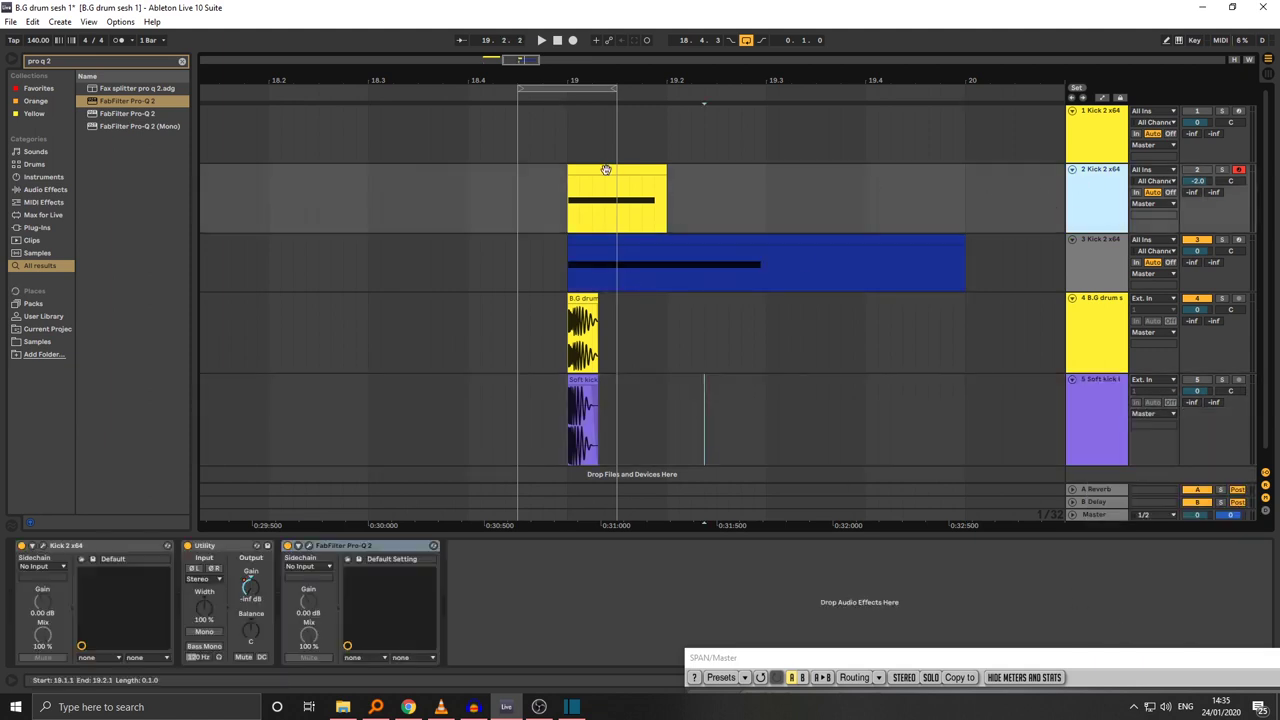
click(1097, 262)
right_click(1097, 252)
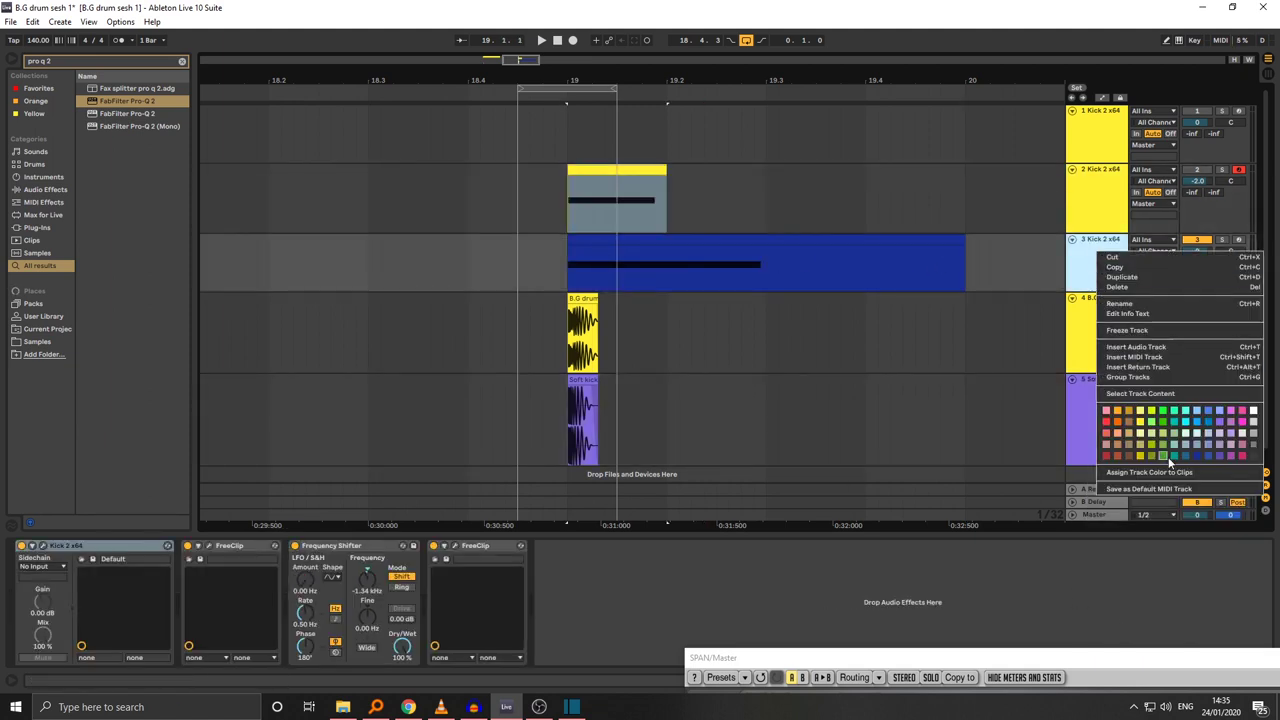
click(1196, 456)
click(878, 362)
drag(616, 76, 504, 31)
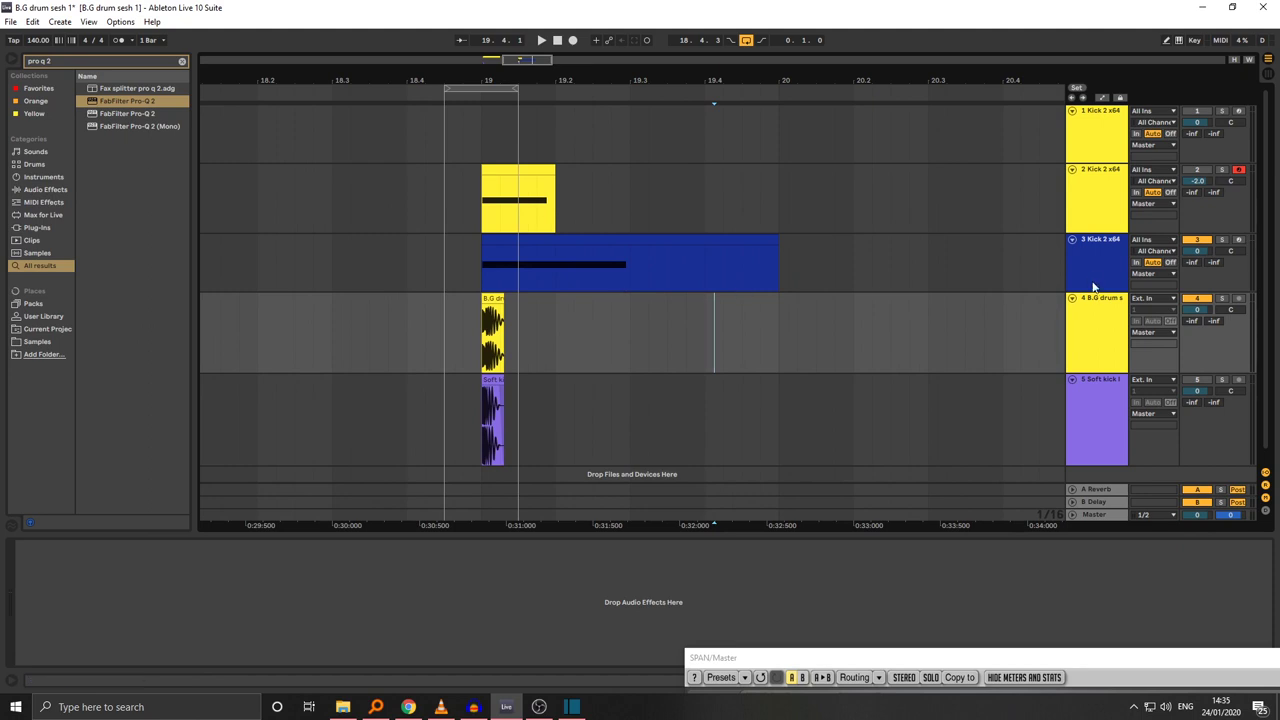
Delete the empty second half of the blue Kick 2 clip, from 19.3.1 to 20.1.1
drag(1090, 272, 1094, 394)
drag(447, 268, 686, 438)
click(632, 263)
drag(776, 260, 637, 251)
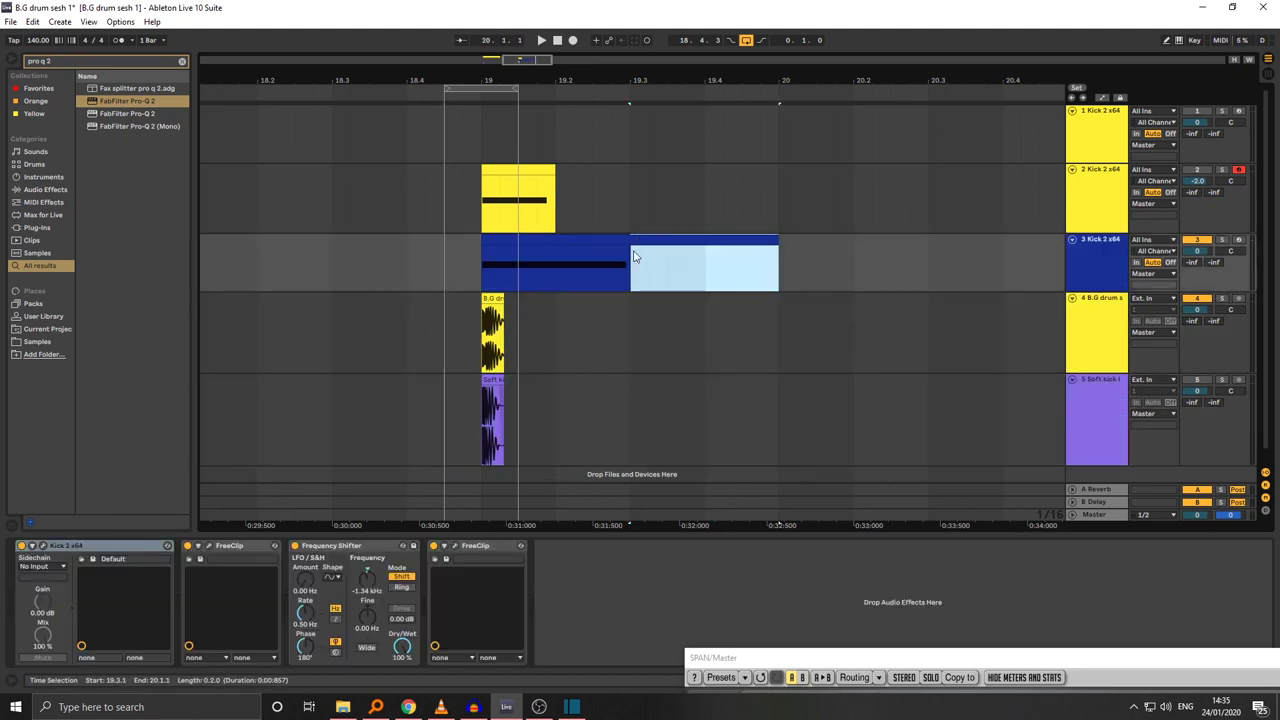
Move the blue Kick 2, rendered kick and soft kick clips together to 19.4.3 and audition them in a loop from 19.4.1
drag(446, 264, 646, 420)
drag(540, 262, 797, 240)
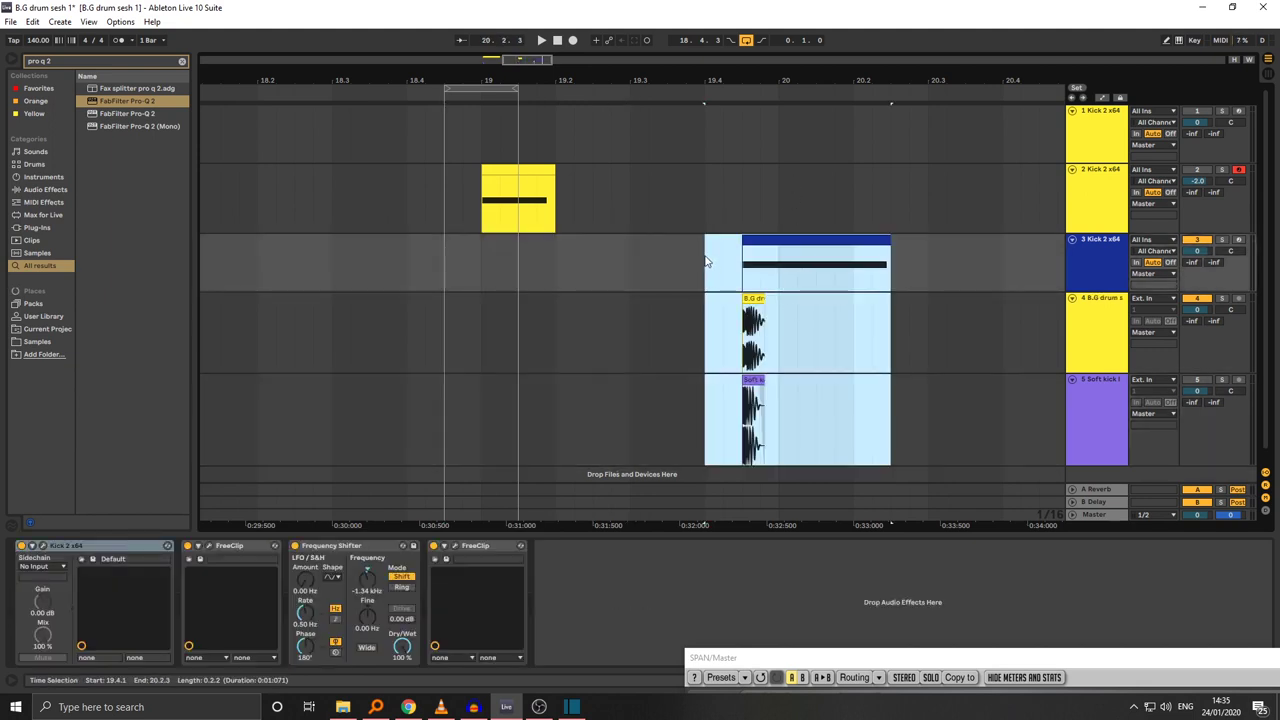
key(ctrl+l)
key(space)
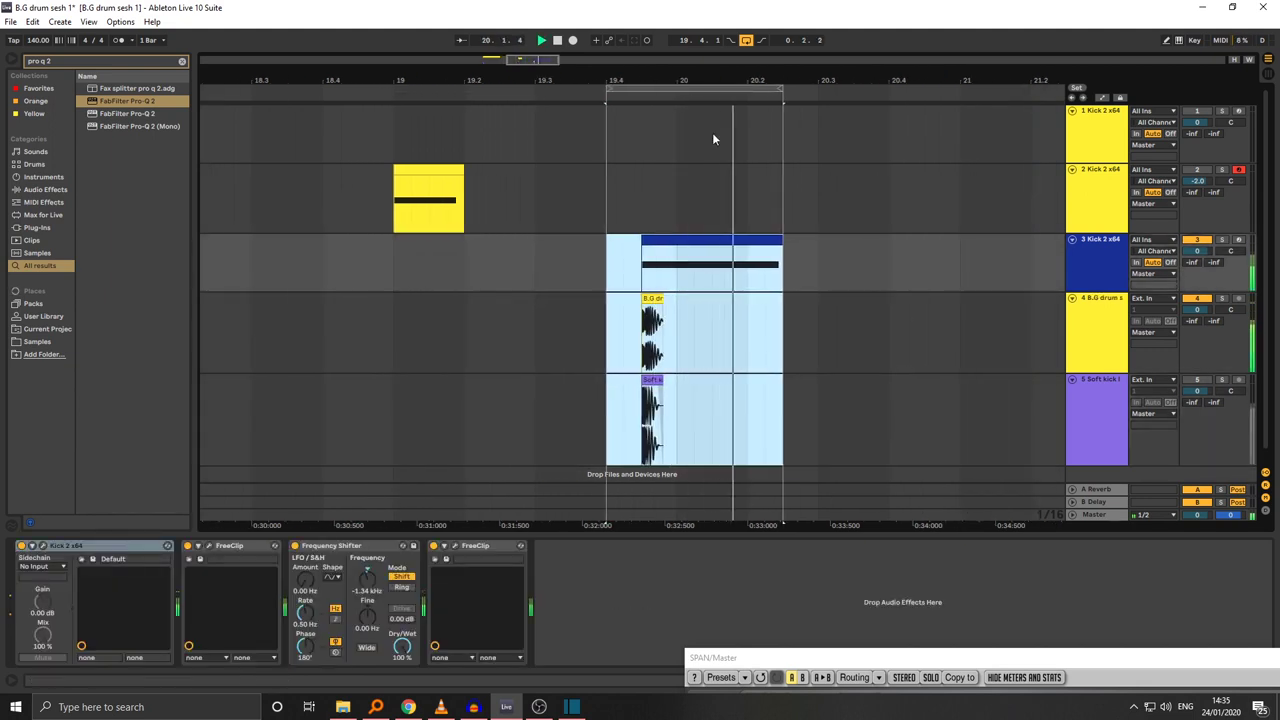
key(space)
Loop the rendered kick's section from 19.4.2 and play it while checking the master's SPAN spectrum analyser
click(1086, 345)
drag(623, 331, 677, 345)
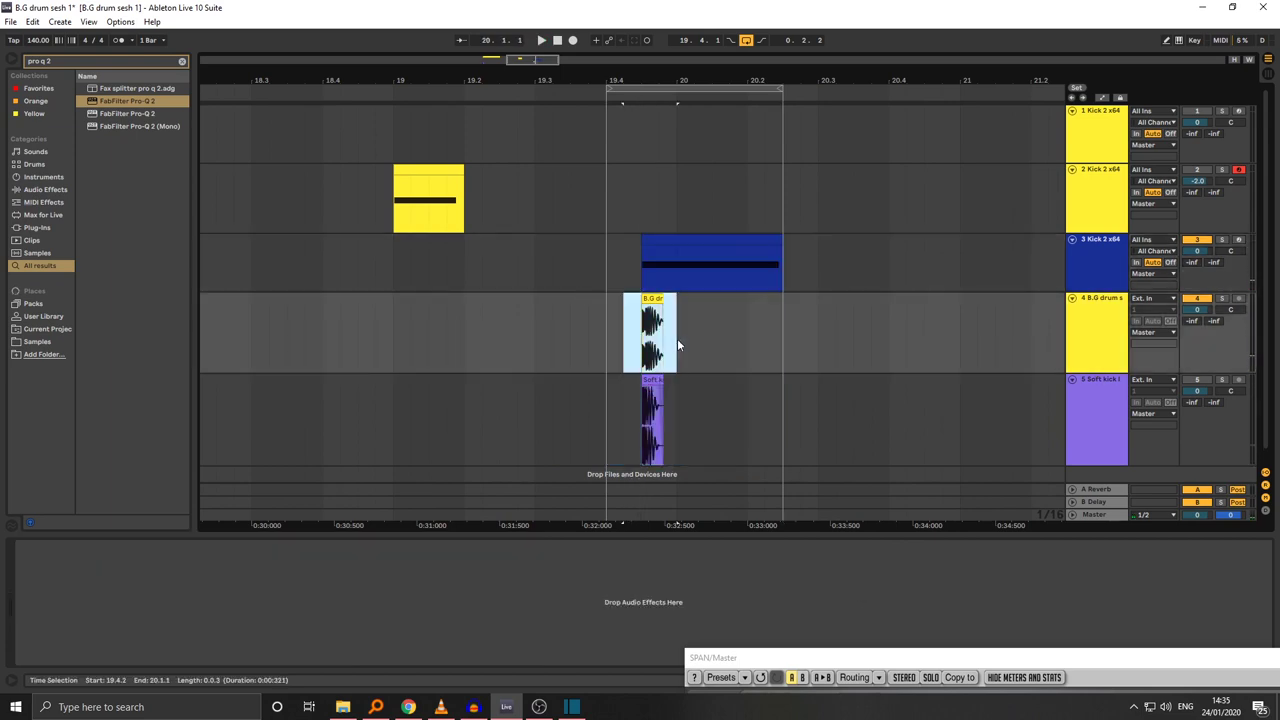
key(space)
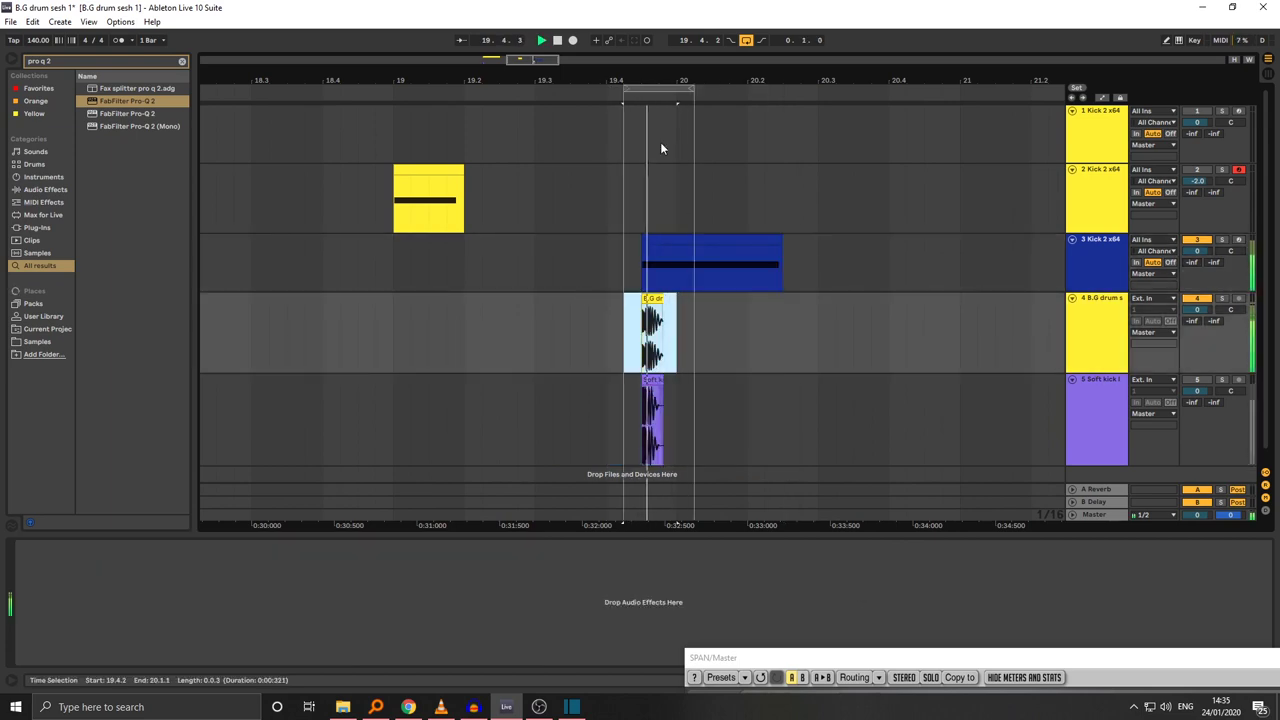
scroll(690, 370, up, 3)
drag(740, 657, 235, 77)
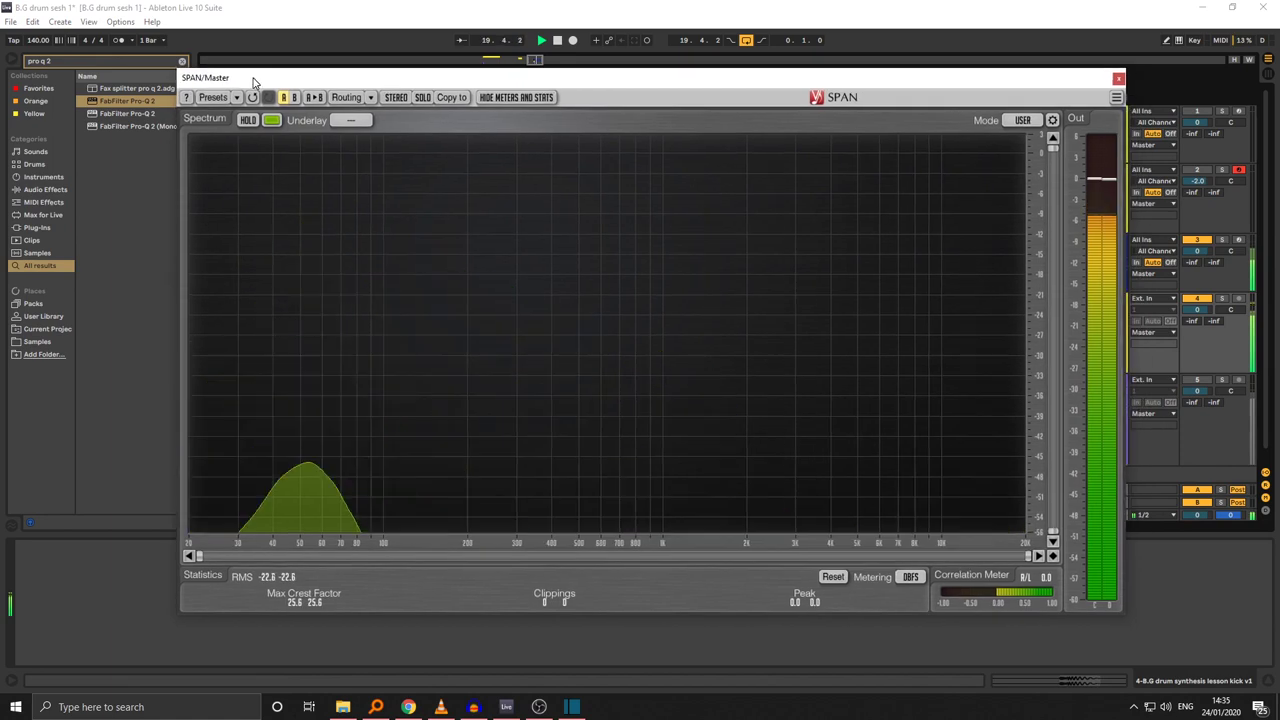
drag(446, 79, 609, 567)
key(space)
Compare the rendered kick's opening waveform with the soft kick's at 19.4.3 in close-up
click(825, 335)
click(670, 258)
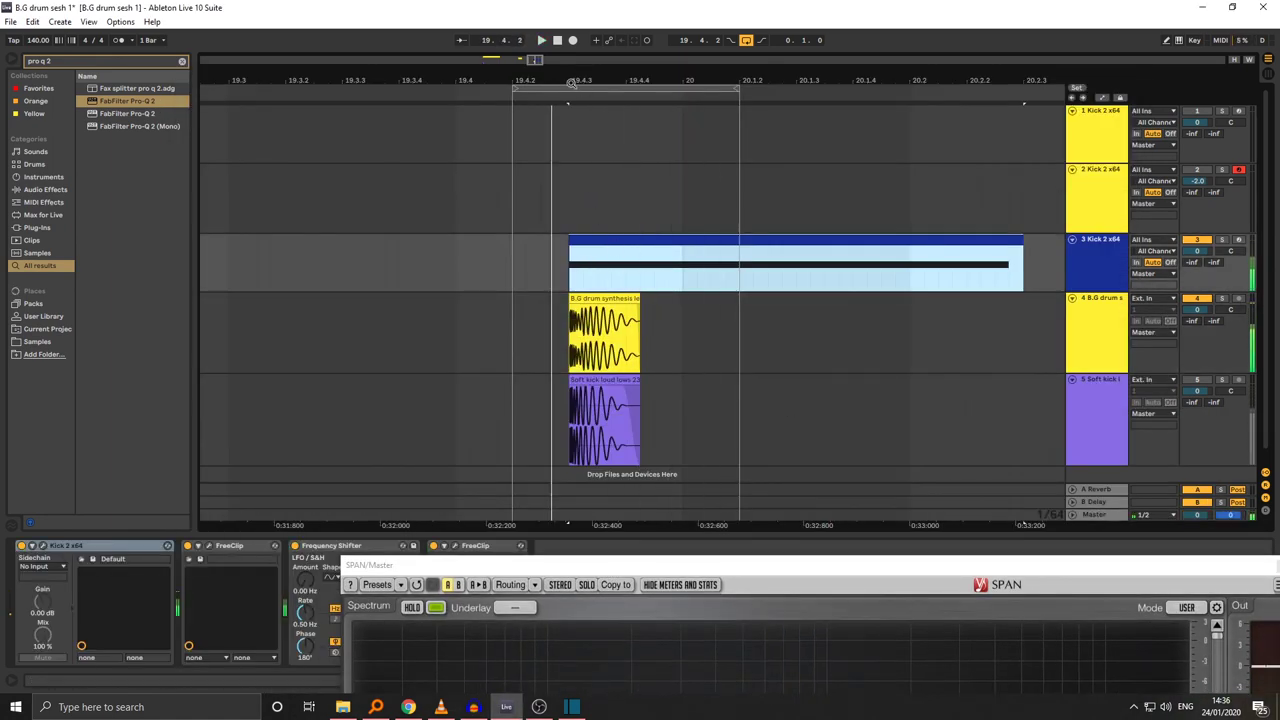
scroll(561, 322, up, 5)
click(561, 323)
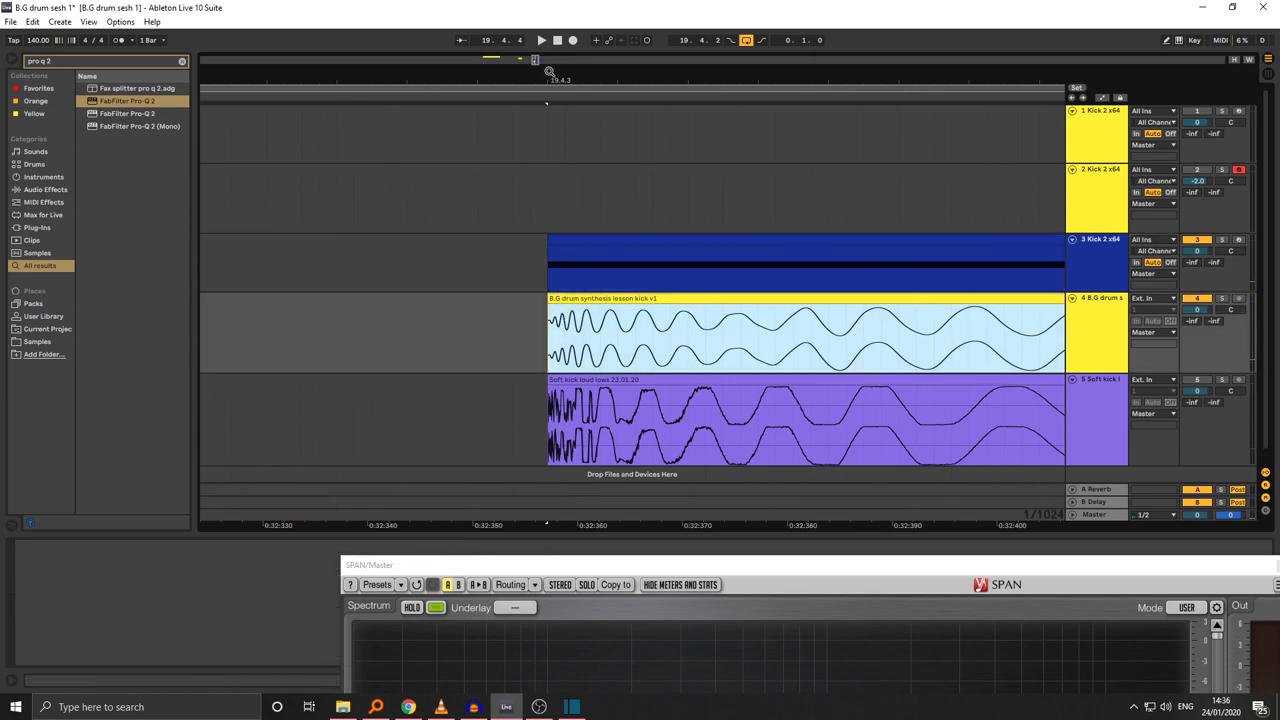